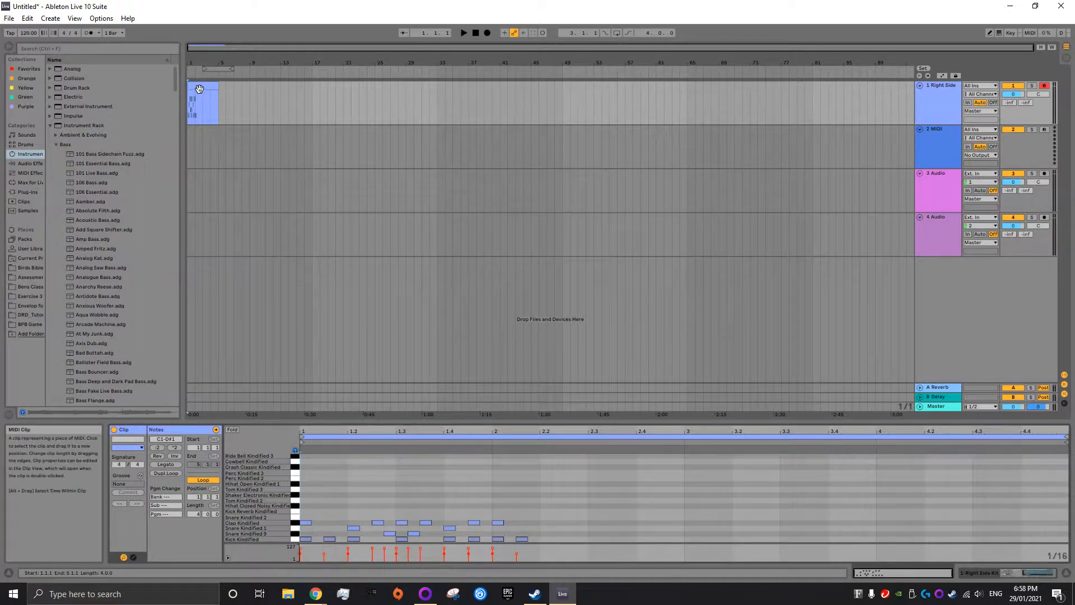
# - Set the tempo to 124 BPM and show the devices of the Right Side drum track
pyautogui.moveTo(28, 33); pyautogui.dragTo(28, 27)
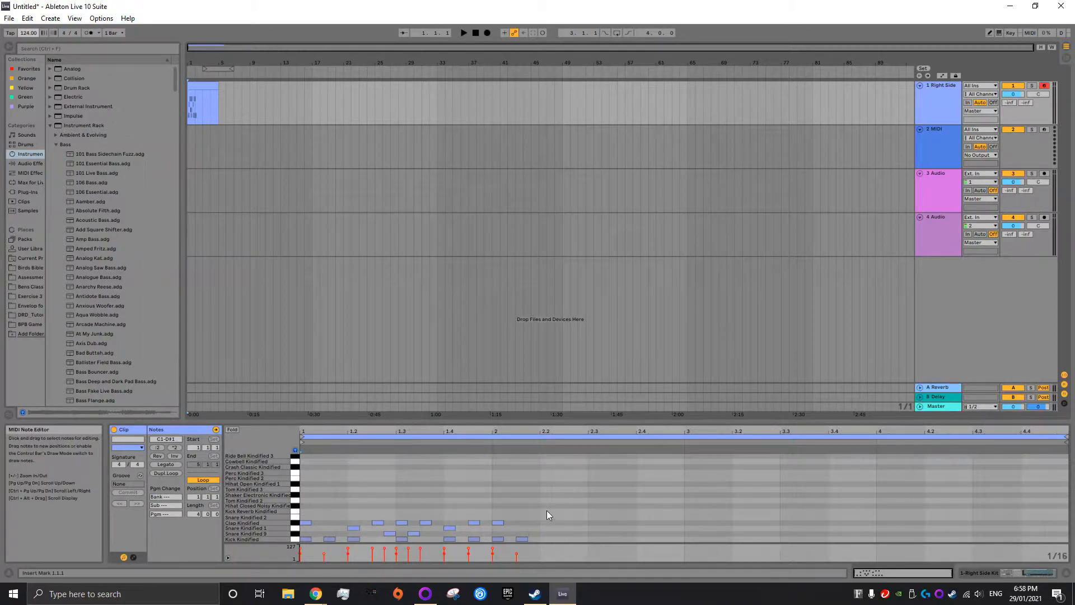
pyautogui.click(202, 93)
pyautogui.doubleClick(939, 98)
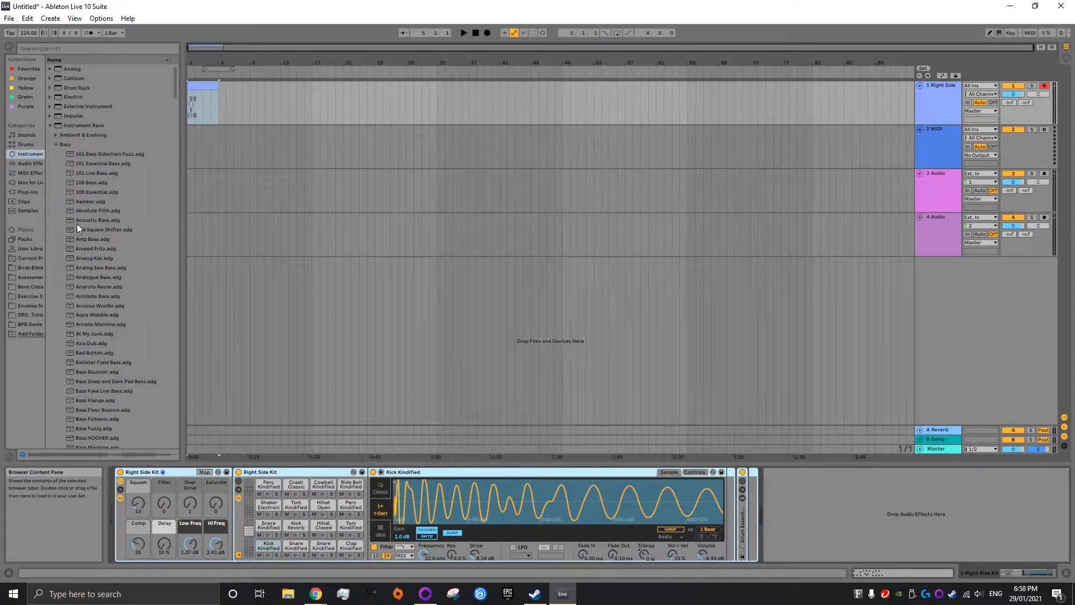
# - Browse the drum presets around Right Side Kit.adg
pyautogui.click(34, 144)
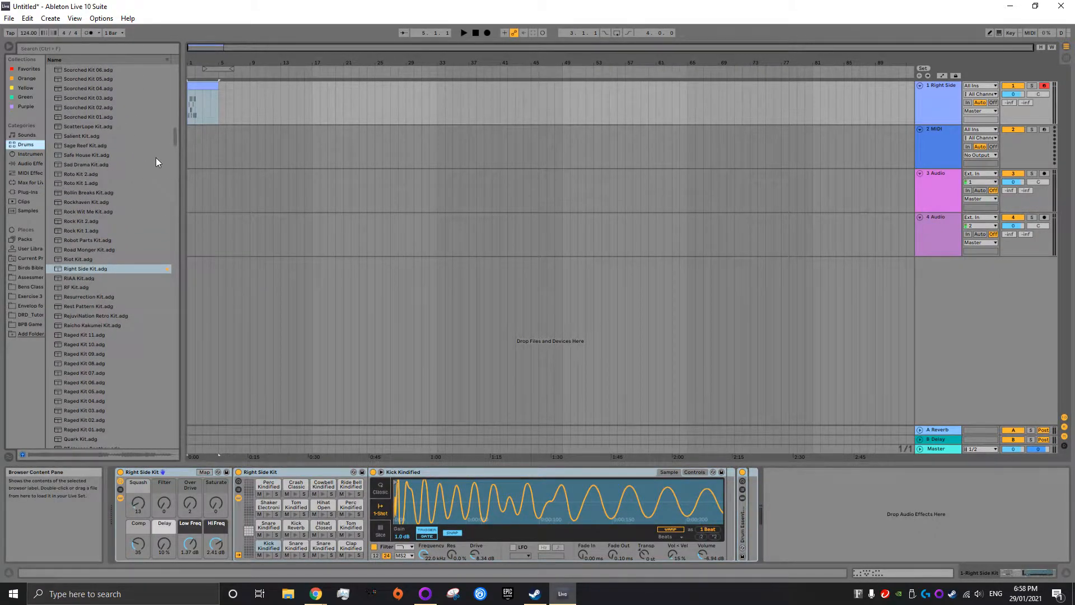
pyautogui.moveTo(174, 139)
pyautogui.mouseDown()
pyautogui.moveTo(140, 422)
pyautogui.moveTo(159, 149)
pyautogui.mouseUp()
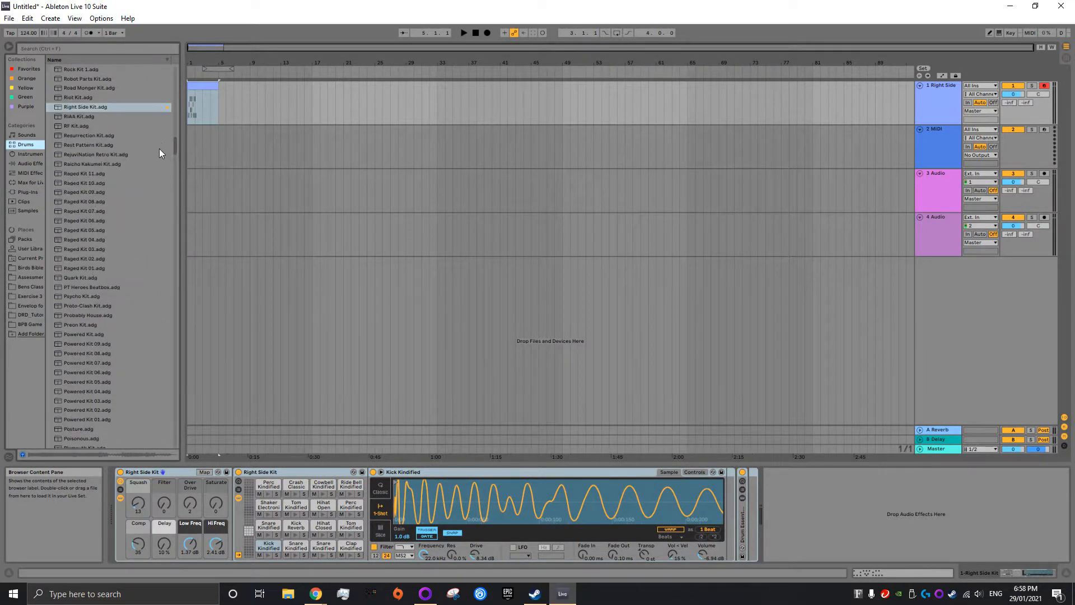
pyautogui.scroll(1, 150, 229)
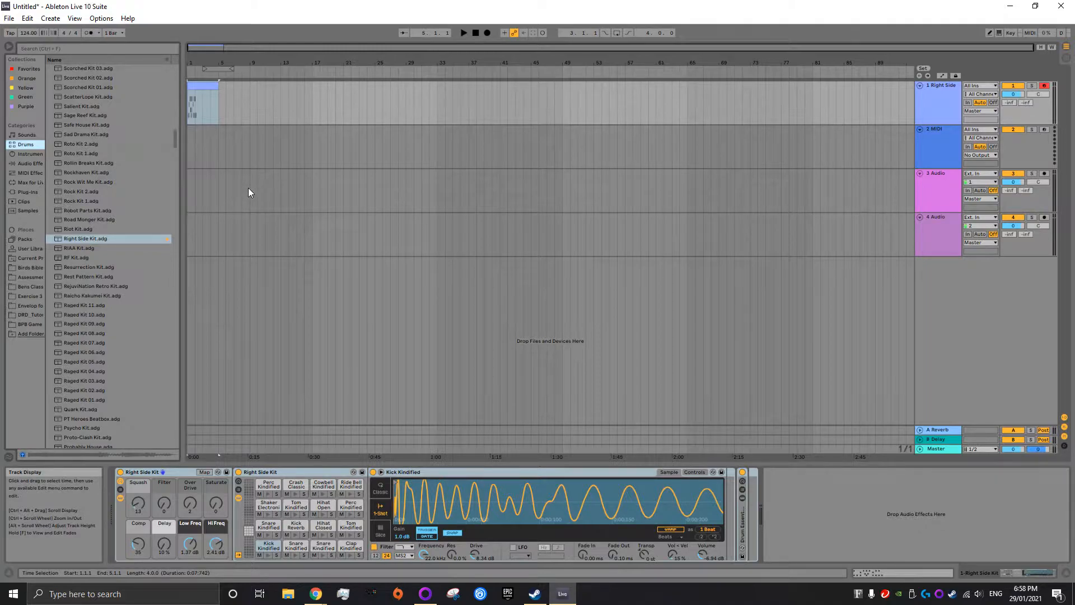
# - Open the drum clip's notes and play back the pattern
pyautogui.doubleClick(209, 93)
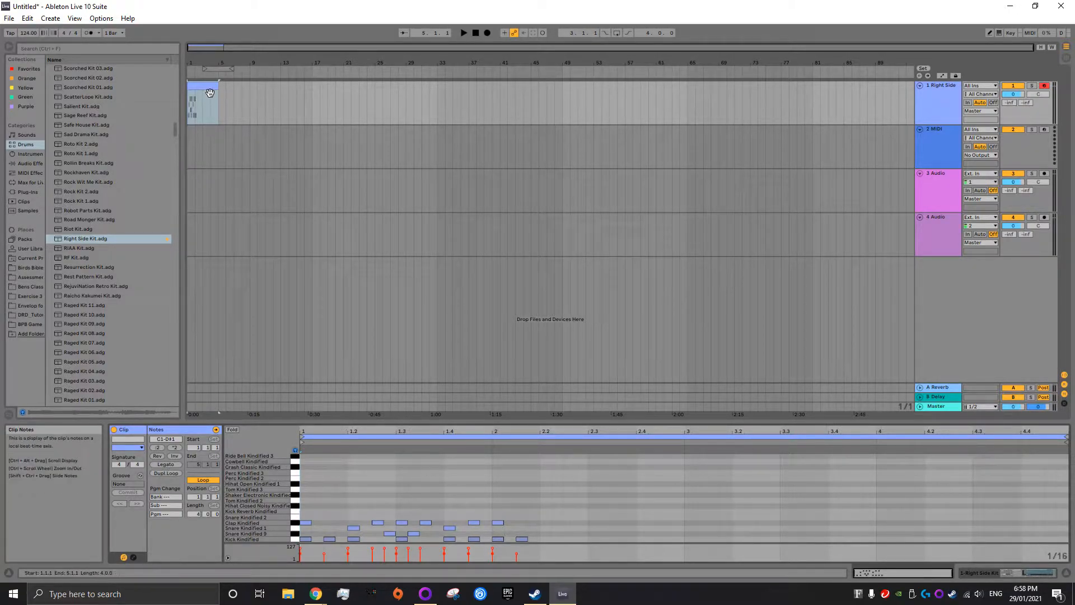
pyautogui.press('space')
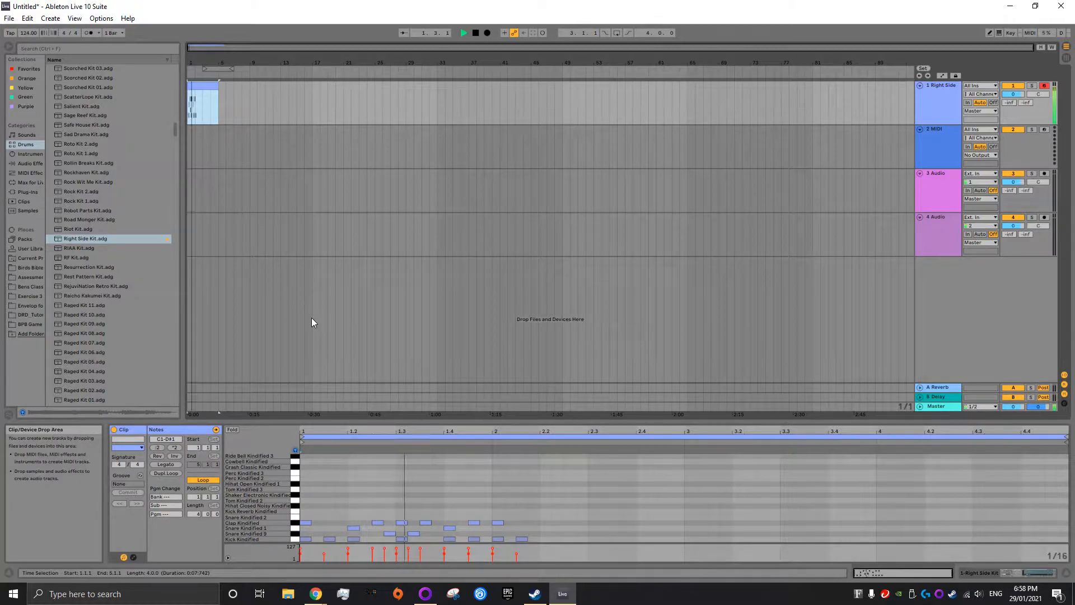
pyautogui.press('space')
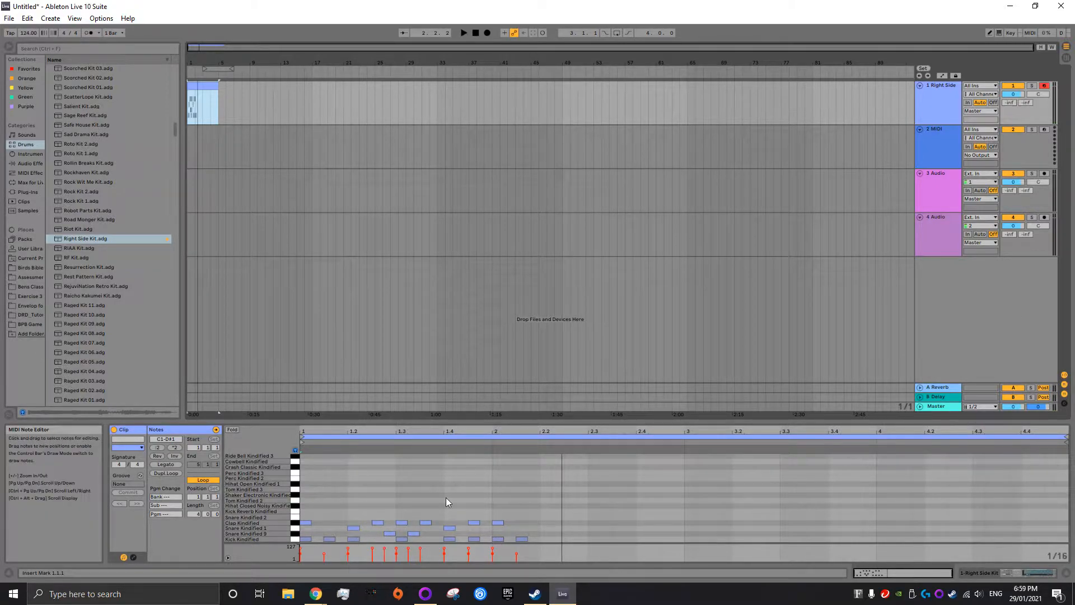
# - Duplicate the first bar's drum notes three times to fill the four-bar clip and play it back
pyautogui.moveTo(490, 541); pyautogui.dragTo(250, 507)
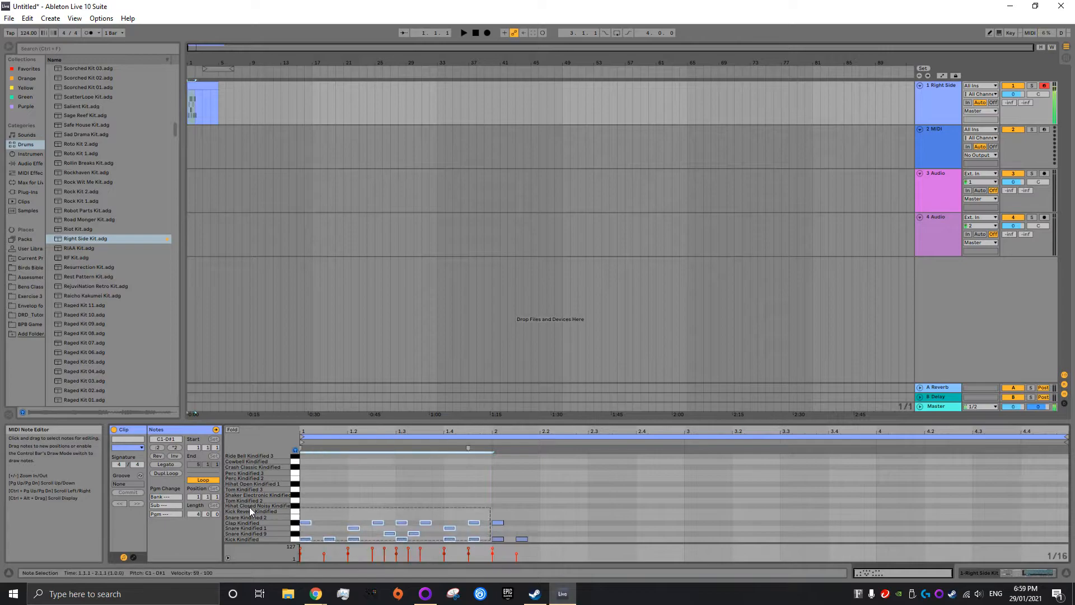
pyautogui.hotkey('ctrl', 'd')
pyautogui.hotkey('ctrl', 'd')
pyautogui.hotkey('ctrl', 'd')
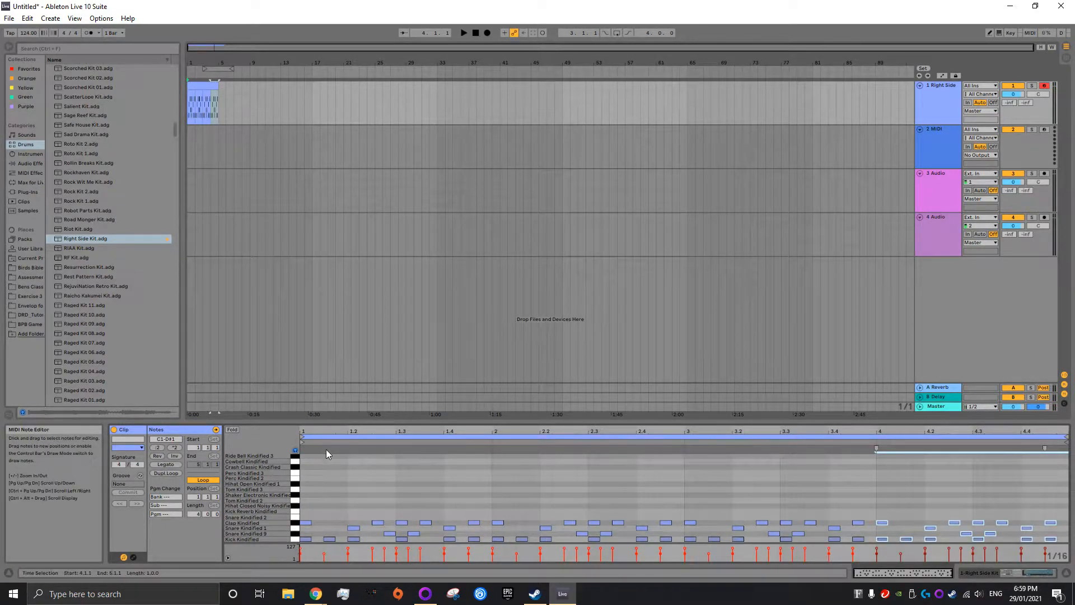
pyautogui.press('space')
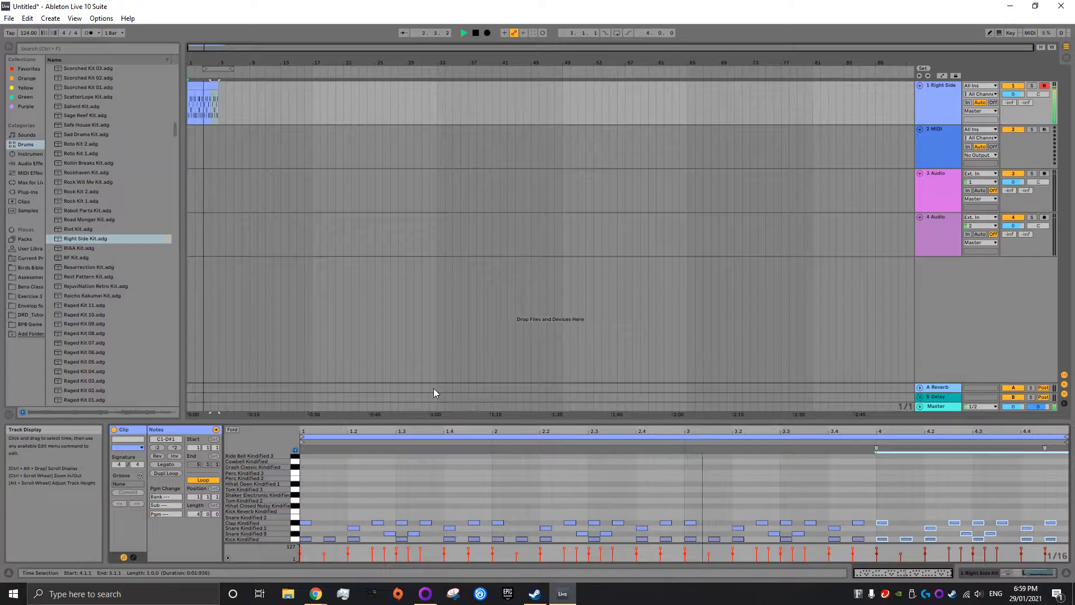
pyautogui.click(576, 481)
pyautogui.press('space')
# - Add a Ride Bell note at 2.4 and Cowbell notes at 3, 3.2, 3.3 and 3.4
pyautogui.doubleClick(643, 464)
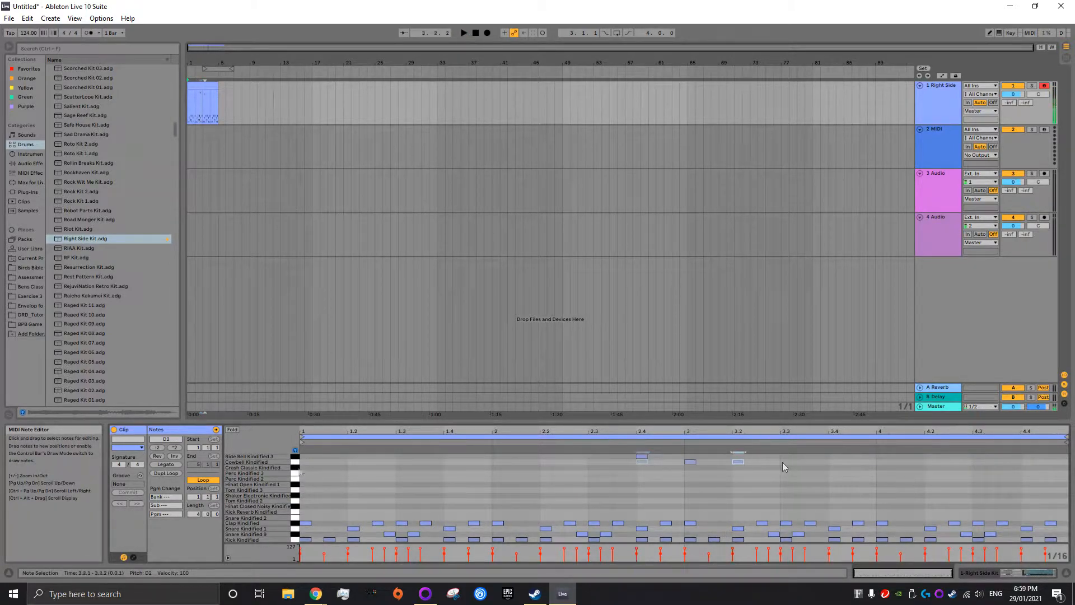
pyautogui.doubleClick(782, 462)
pyautogui.doubleClick(832, 462)
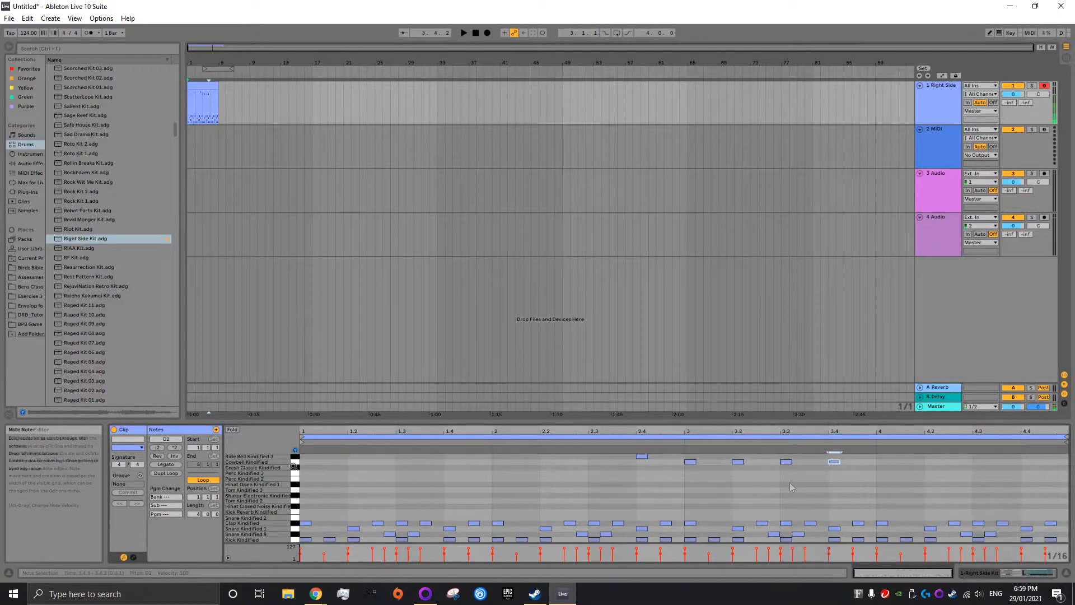
# - Set the velocity of all Cowbell notes to 85 and play back the clip
pyautogui.click(296, 462)
pyautogui.moveTo(686, 547); pyautogui.dragTo(684, 549)
pyautogui.press('space')
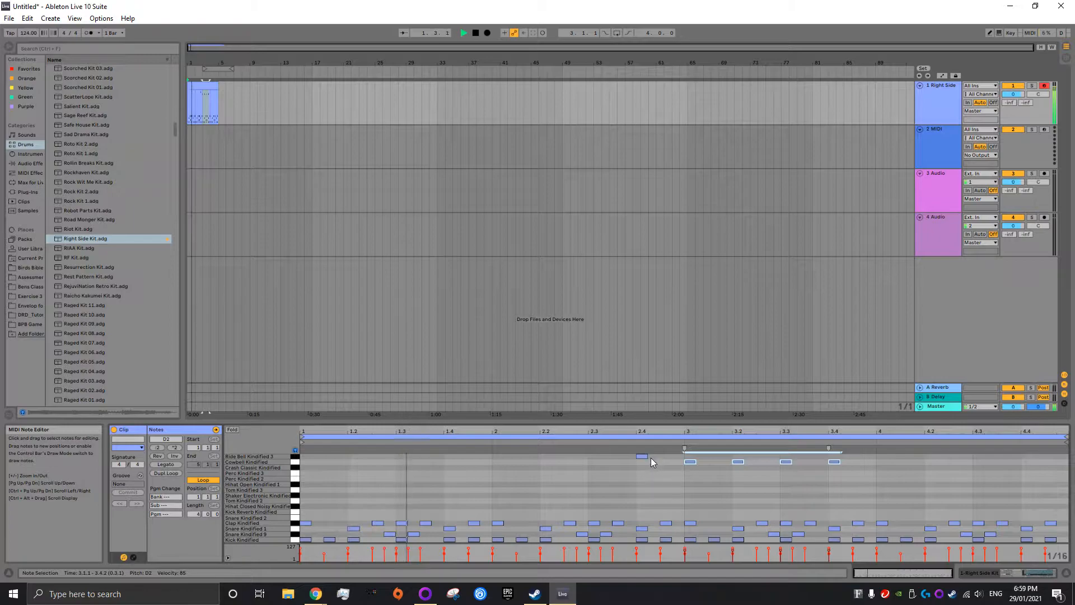
pyautogui.click(644, 457)
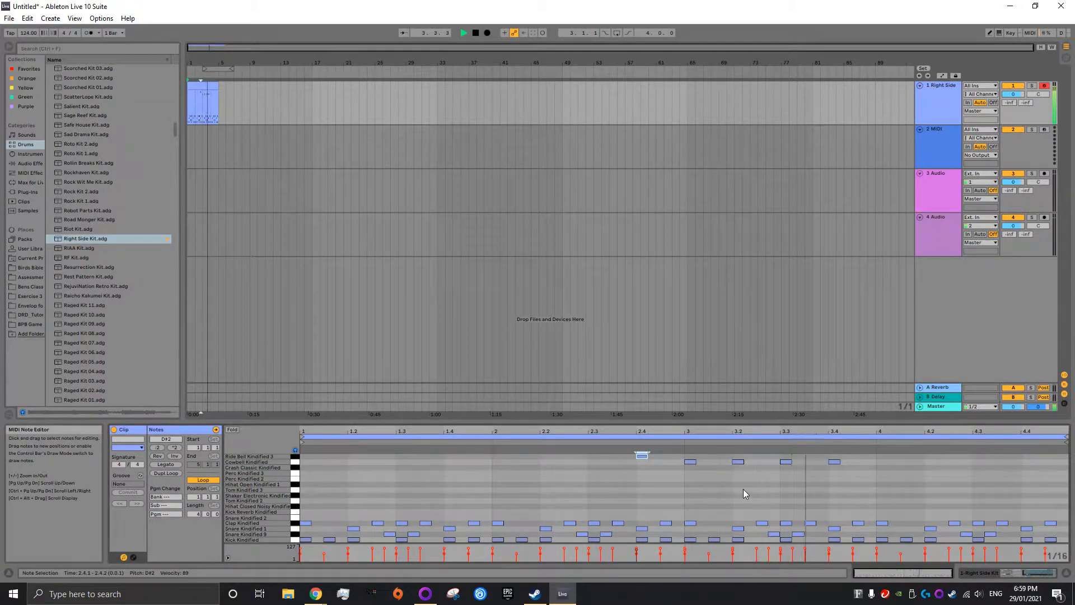
pyautogui.press('space')
# - Delete all Cowbell notes from the drum clip
pyautogui.click(294, 463)
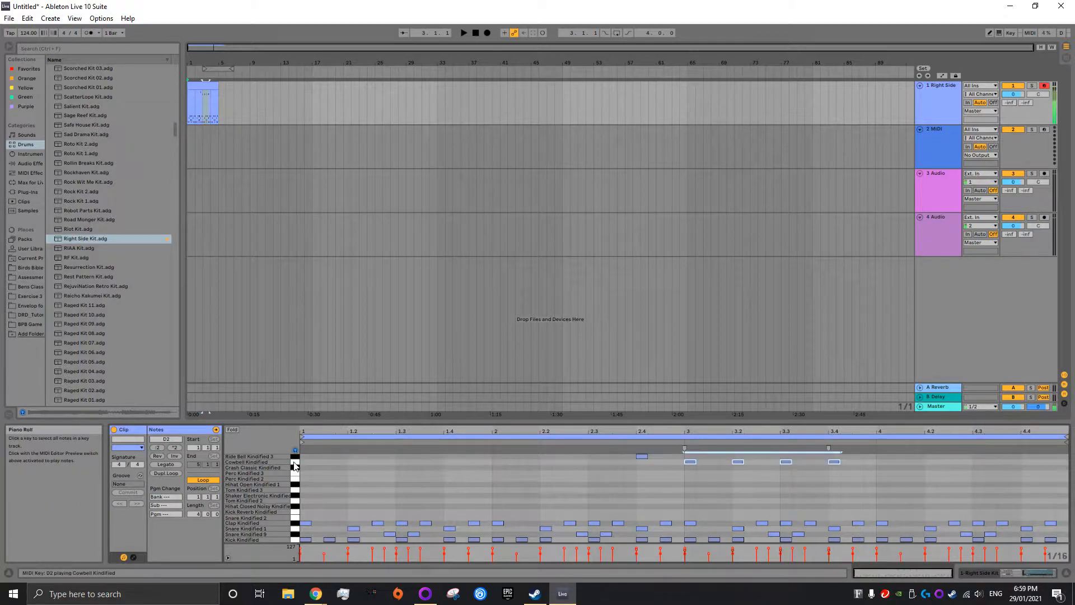
pyautogui.press('Delete')
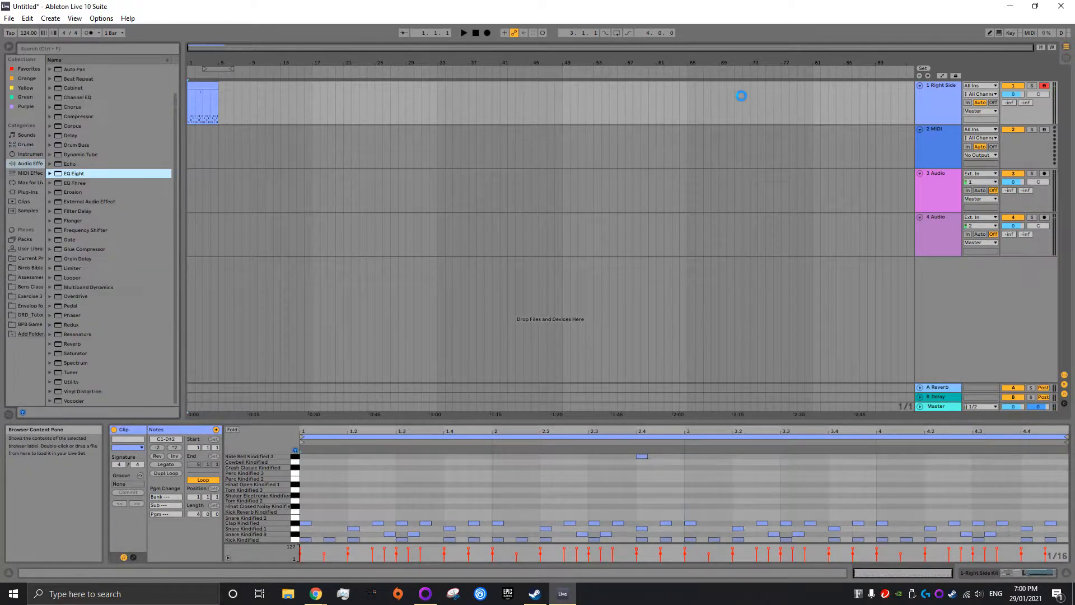
# - Load EQ Eight on the drum track and cut its lowest band by about 6.57 dB while playing the clip
pyautogui.press('Return')
pyautogui.moveTo(820, 515); pyautogui.dragTo(833, 528)
pyautogui.press('space')
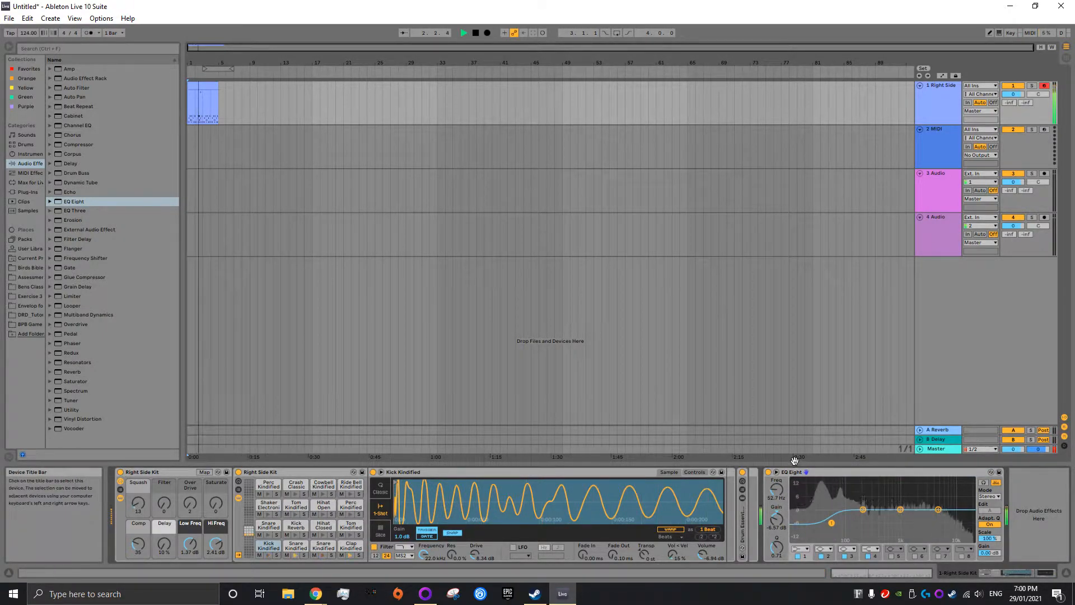
pyautogui.hotkey('shift', 'Tab')
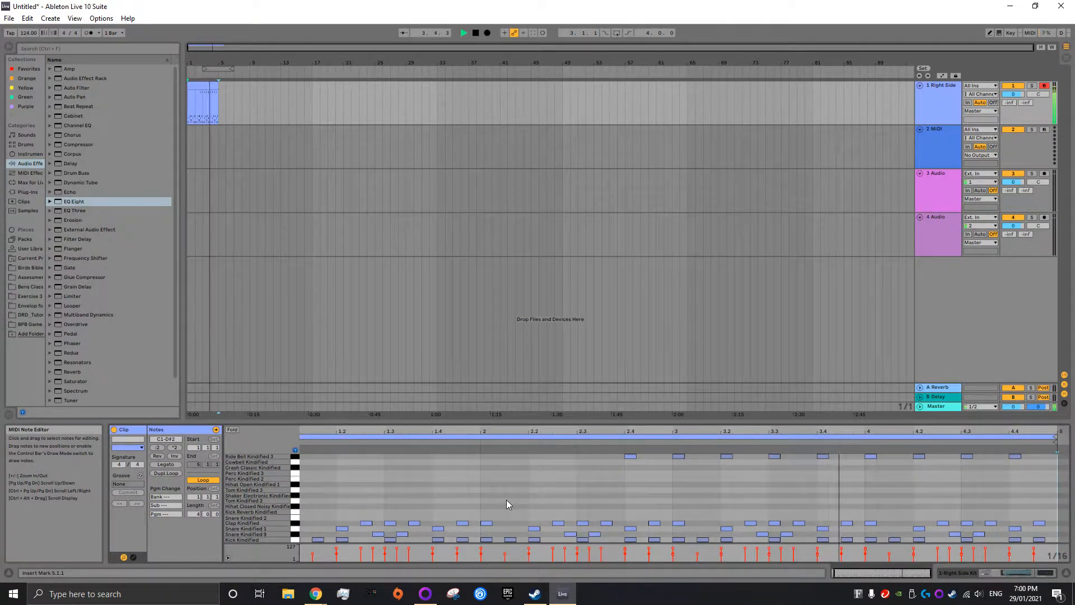
pyautogui.press('space')
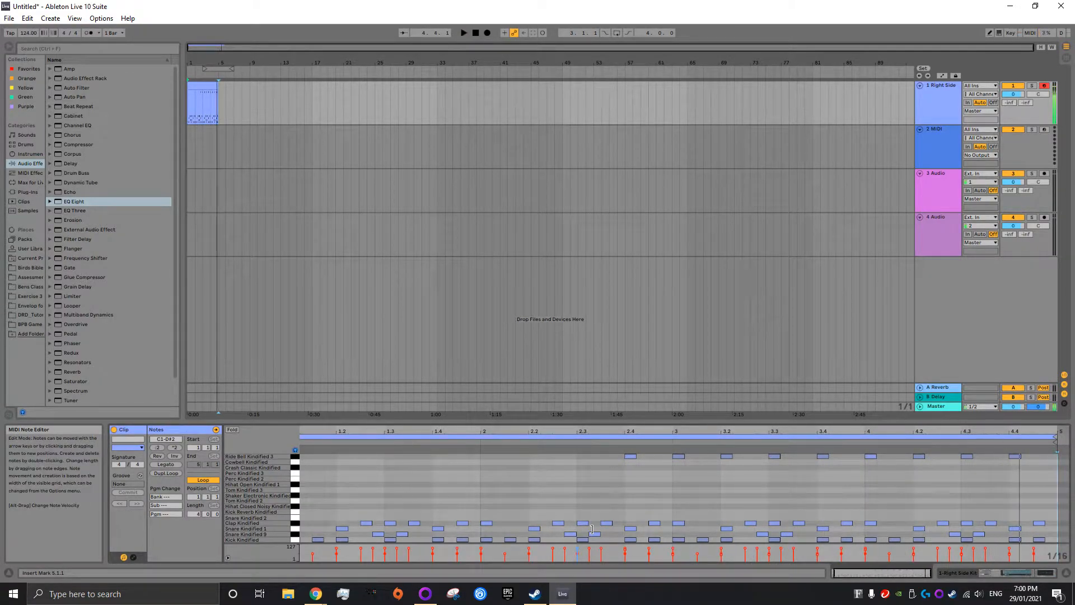
# - Extend the drum clip to bar 9 and load Bass Station.adg onto the empty second MIDI track
pyautogui.moveTo(218, 111); pyautogui.dragTo(251, 115)
pyautogui.click(27, 80)
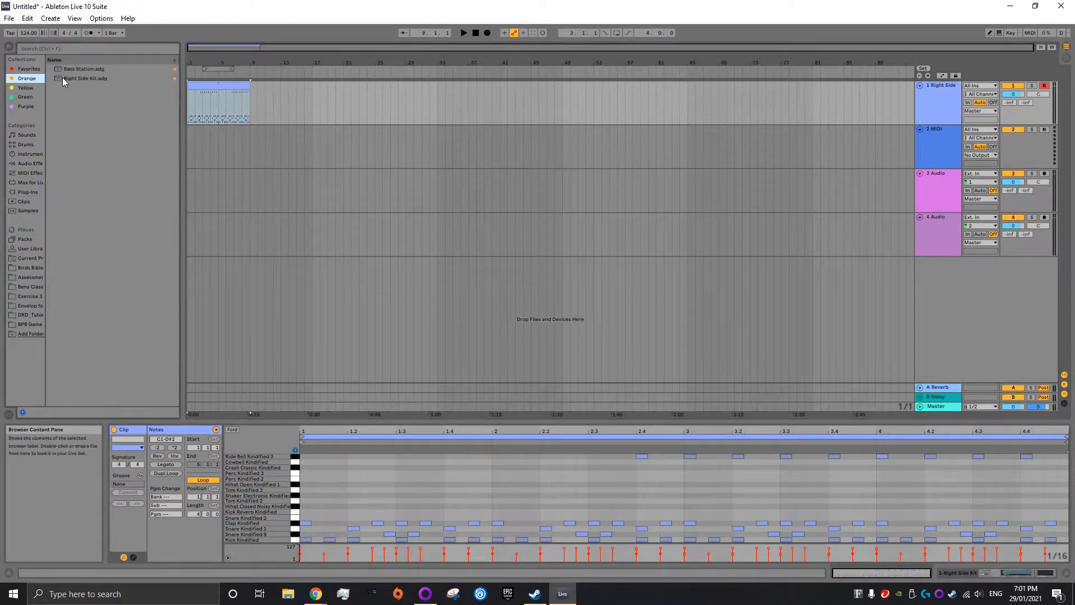
pyautogui.click(71, 70)
pyautogui.moveTo(71, 70); pyautogui.dragTo(235, 162)
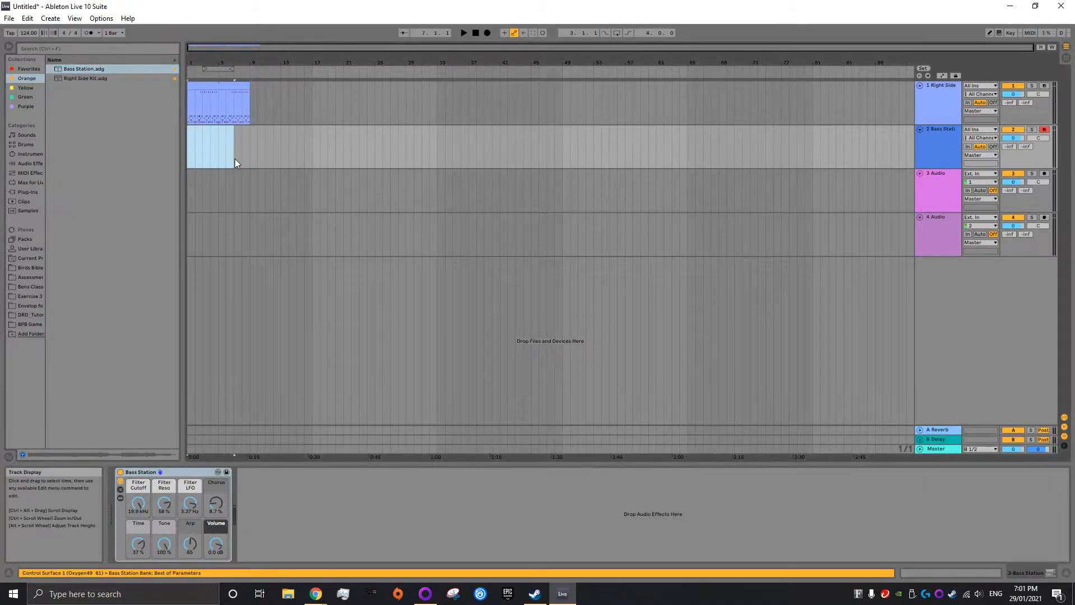
# - Create a four-bar MIDI clip at the start of the Bass Station track and open its notes during playback
pyautogui.hotkey('ctrl', 'shift', 'm')
pyautogui.press('space')
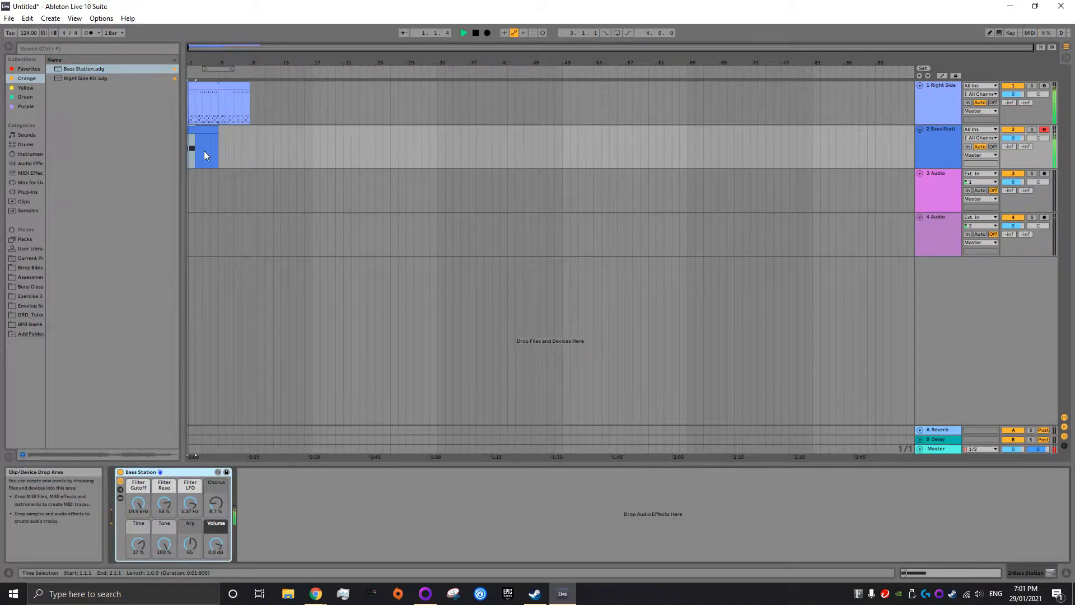
pyautogui.doubleClick(208, 138)
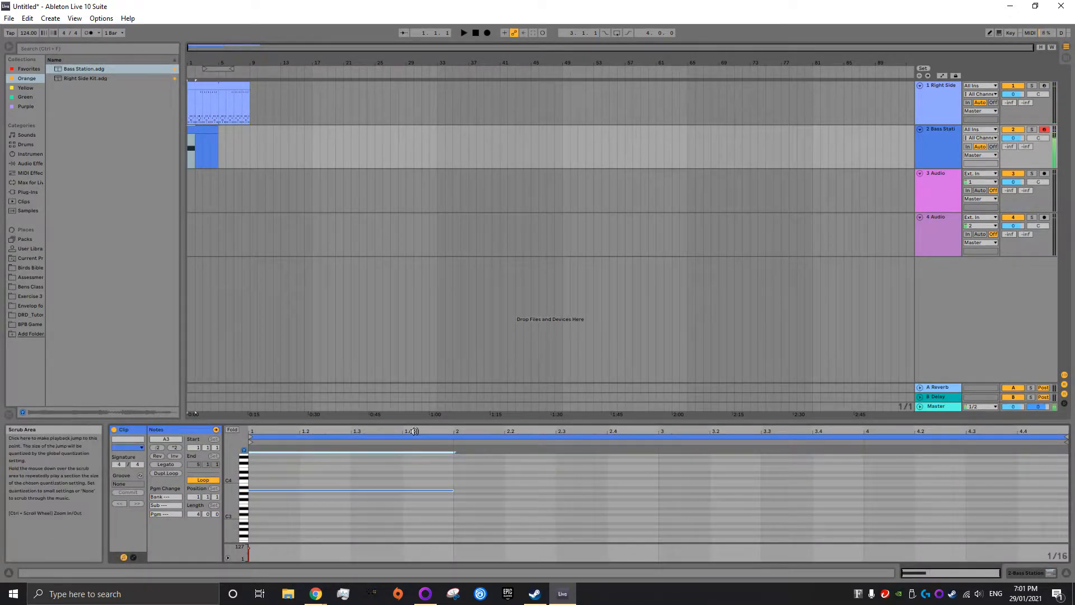
# - Transpose the bass note down two octaves to A1, stretch it across all four bars and listen to it
pyautogui.hotkey('shift', 'Down')
pyautogui.hotkey('shift', 'Down')
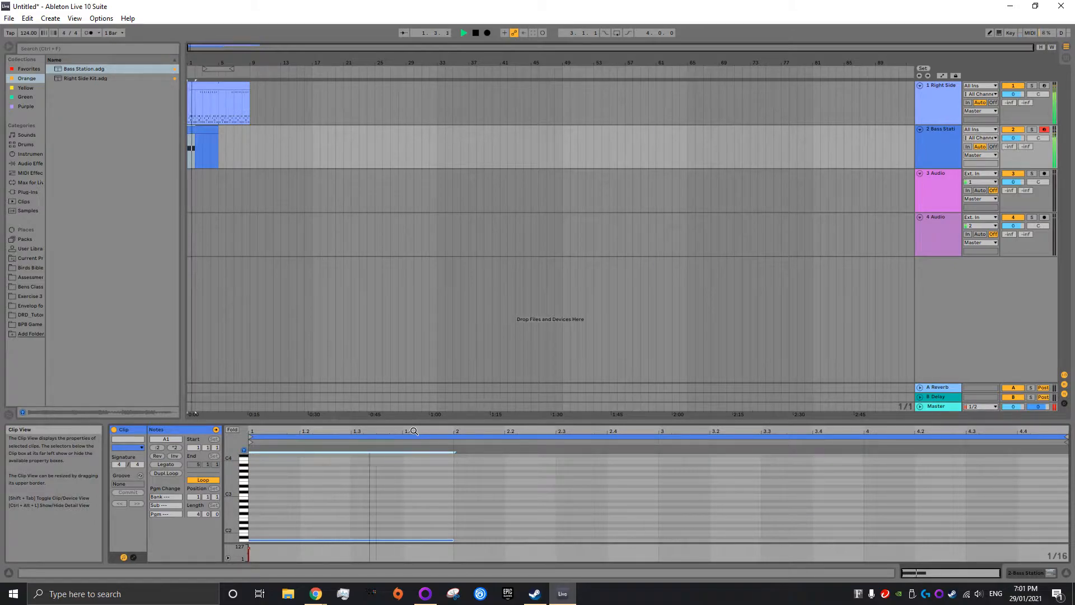
pyautogui.scroll(-3, 422, 495)
pyautogui.moveTo(457, 504); pyautogui.dragTo(1068, 501)
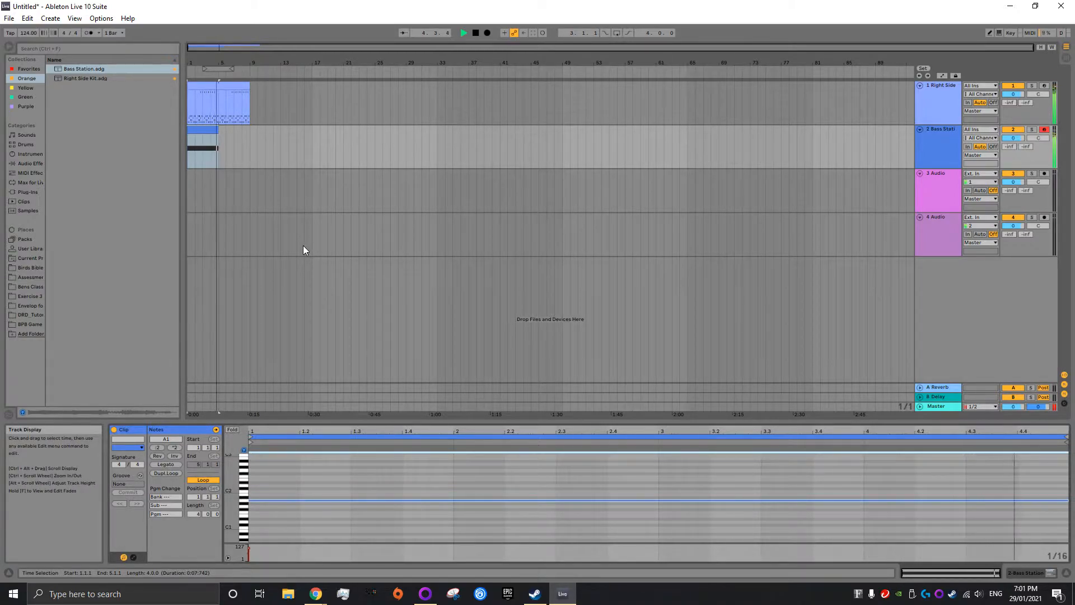
pyautogui.press('space')
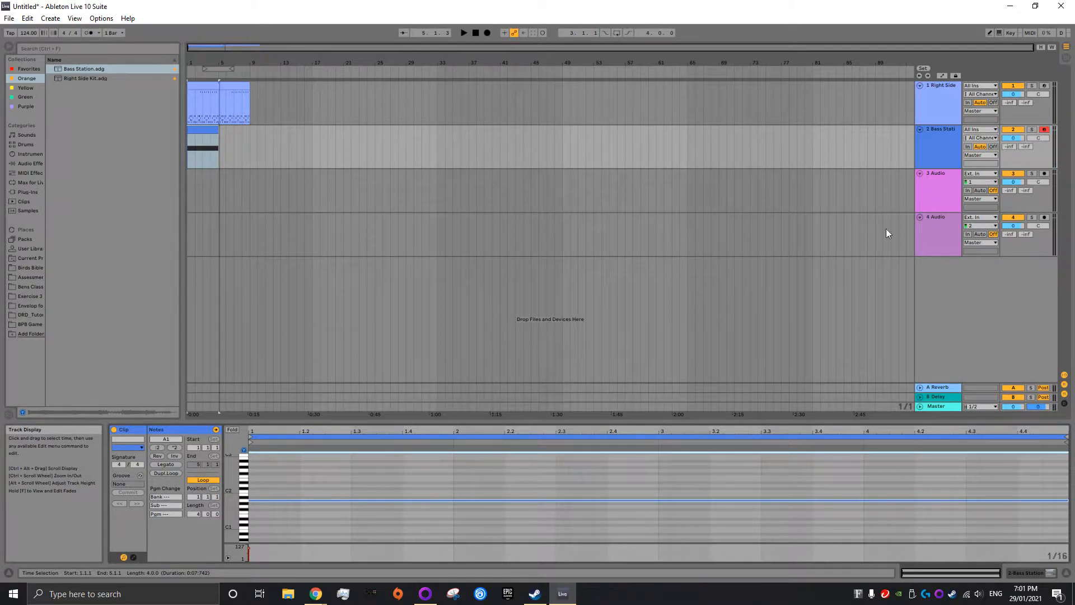
# - Load Bass Bouncer.adg from the bass instrument racks onto a new MIDI track
pyautogui.click(28, 153)
pyautogui.scroll(-2, 101, 291)
pyautogui.click(102, 309)
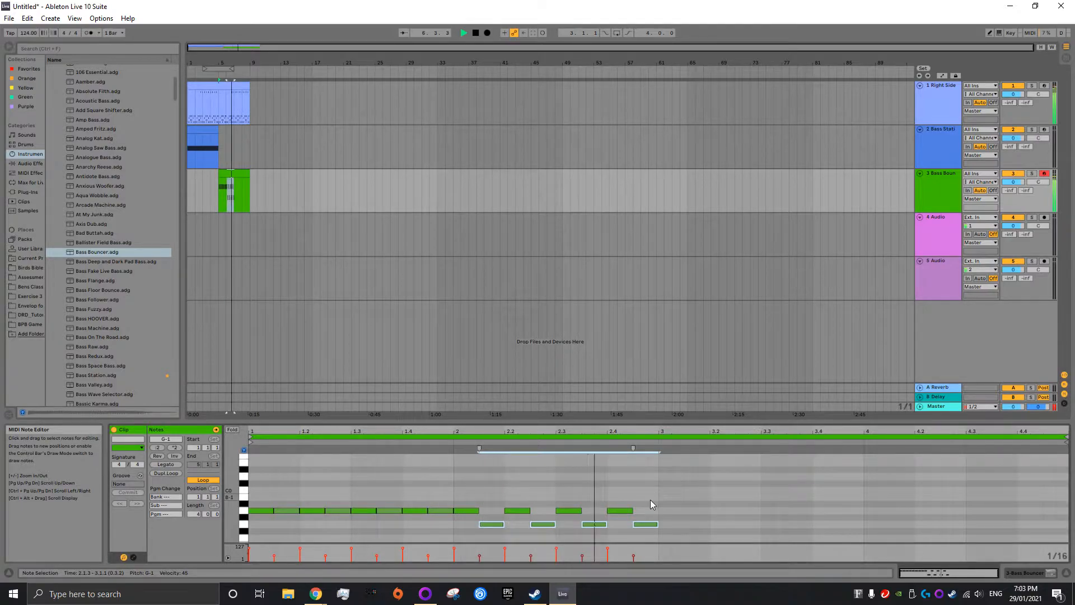
# - Duplicate the two-bar Bass Bouncer note pattern to fill the rest of its clip
pyautogui.press('space')
pyautogui.moveTo(255, 492); pyautogui.dragTo(657, 544)
pyautogui.hotkey('ctrl', 'd')
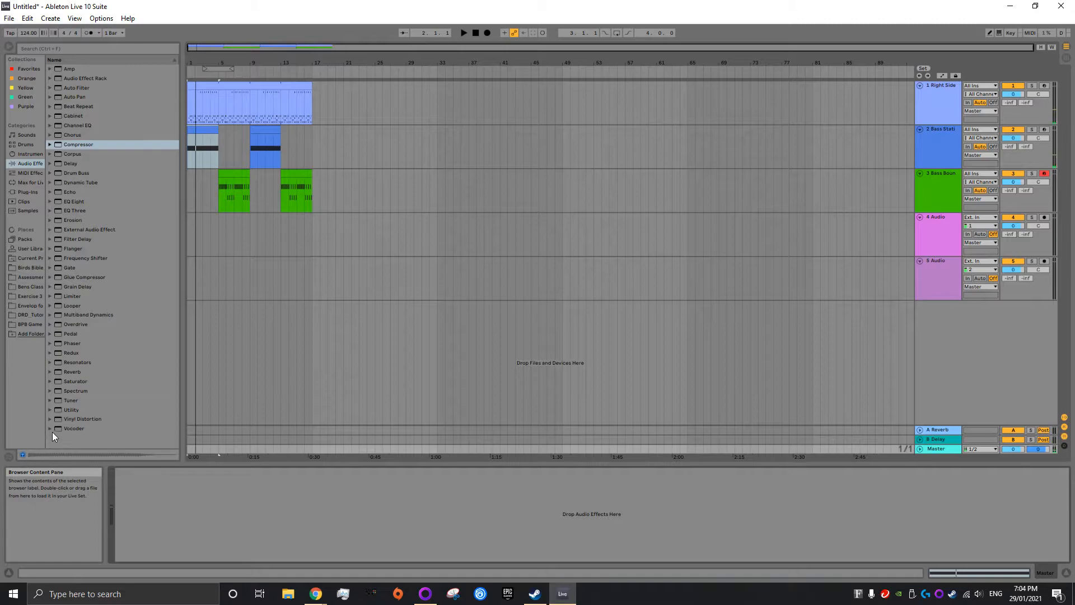
# - Add a Limiter to the Master track and check it during playback
pyautogui.click(72, 295)
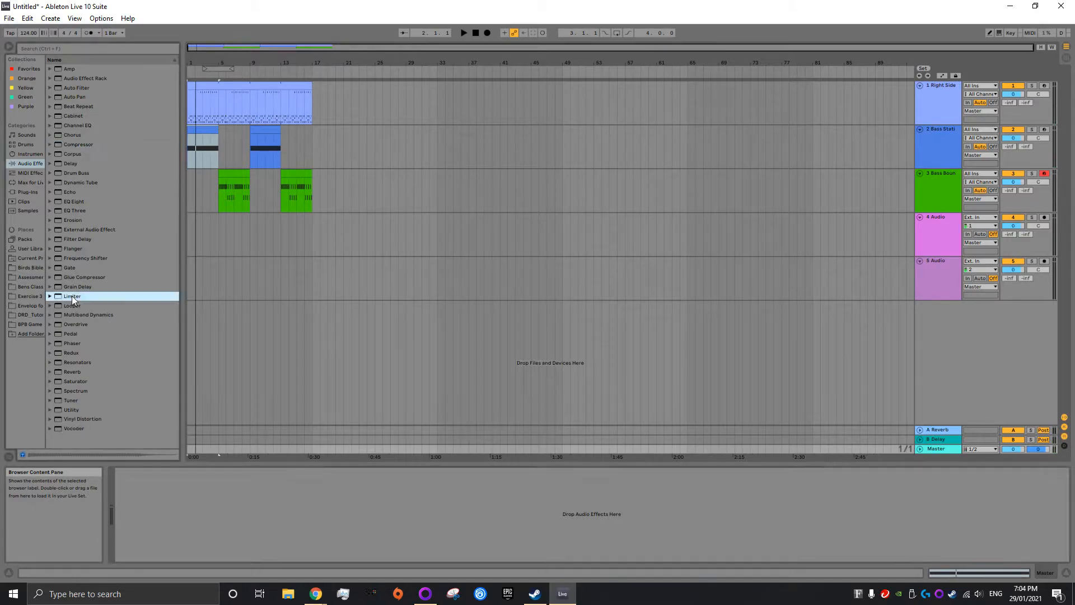
pyautogui.click(938, 448)
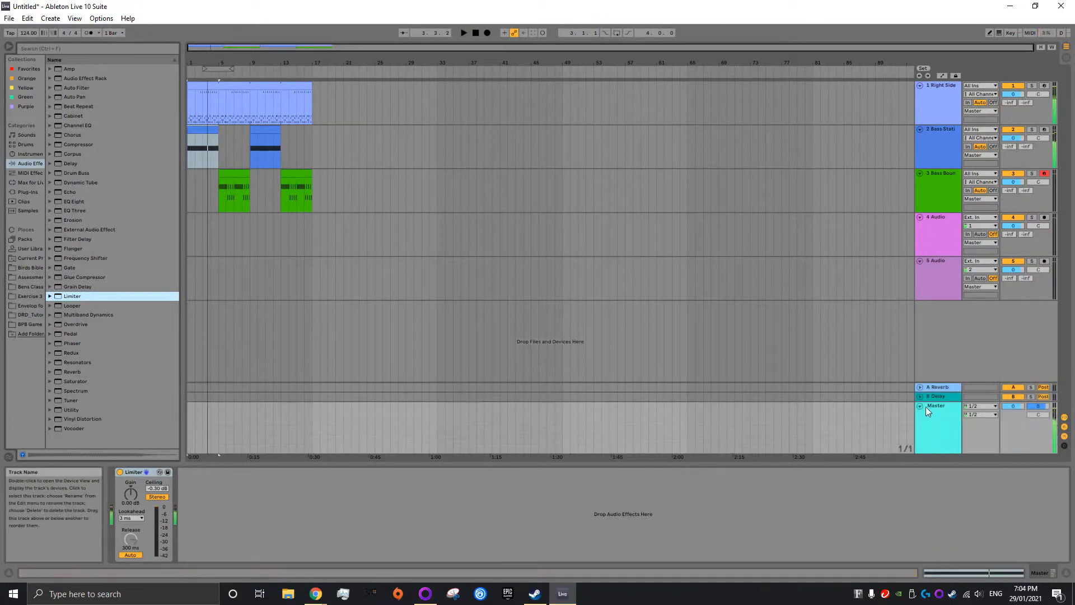
pyautogui.press('space')
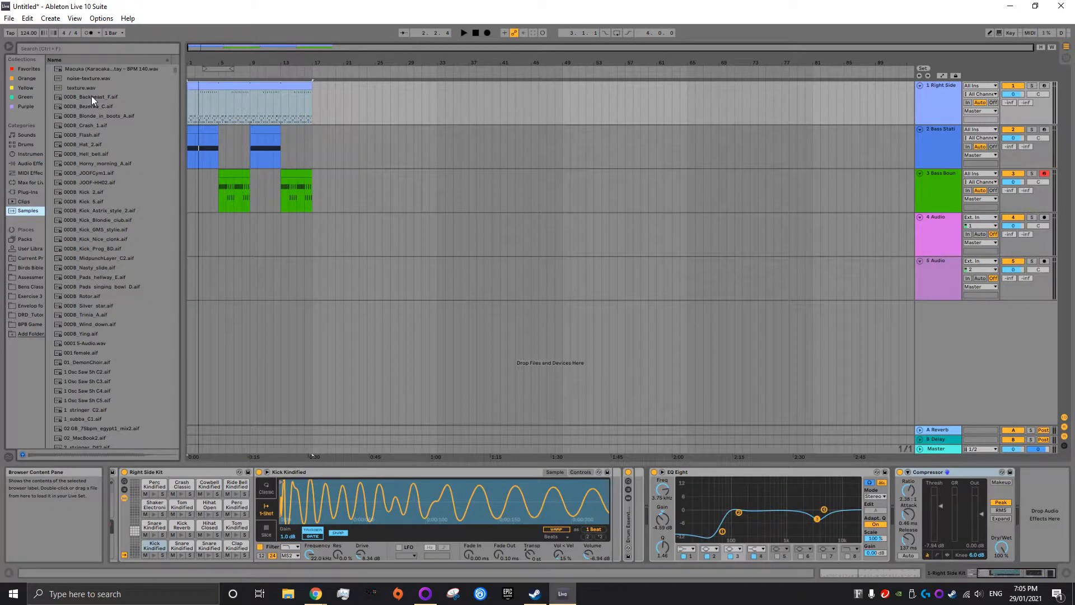
# - Audition a sample and browse the Piano & Keys instrument racks for a further sound
pyautogui.click(101, 258)
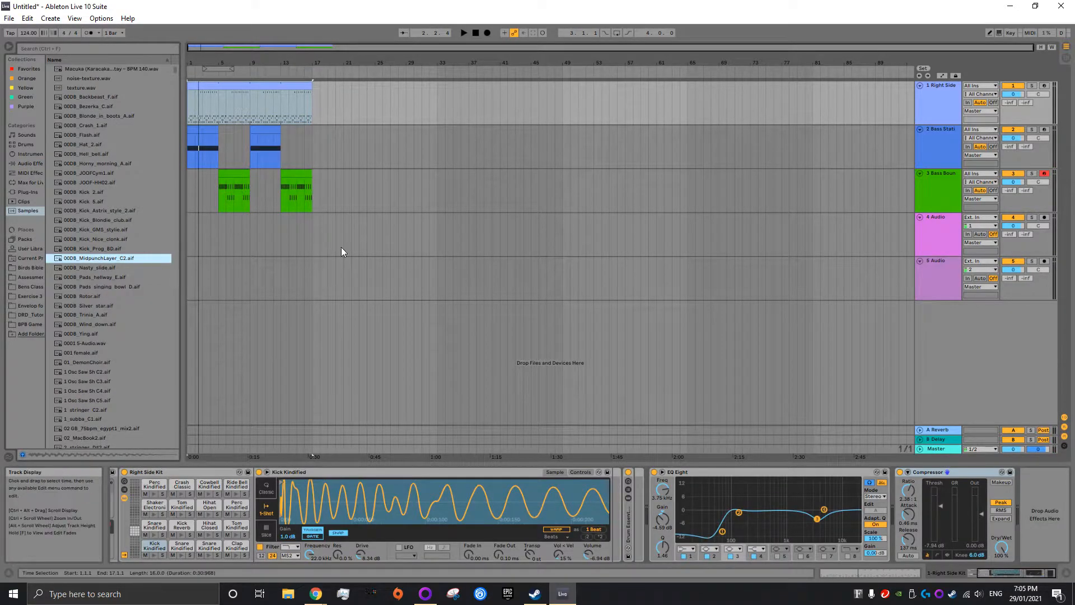
pyautogui.click(192, 208)
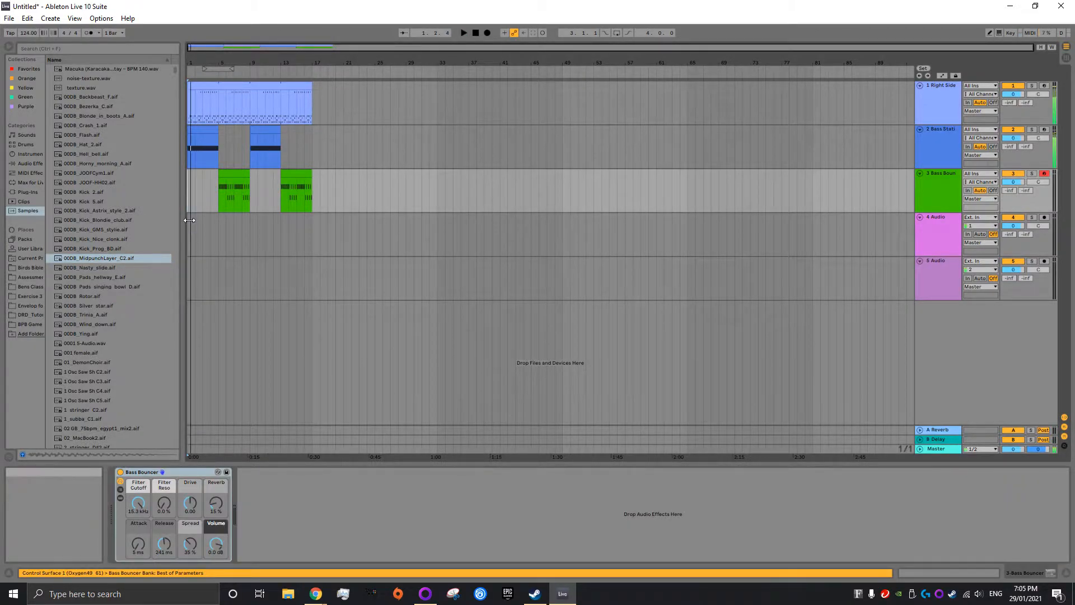
pyautogui.click(30, 154)
pyautogui.click(55, 145)
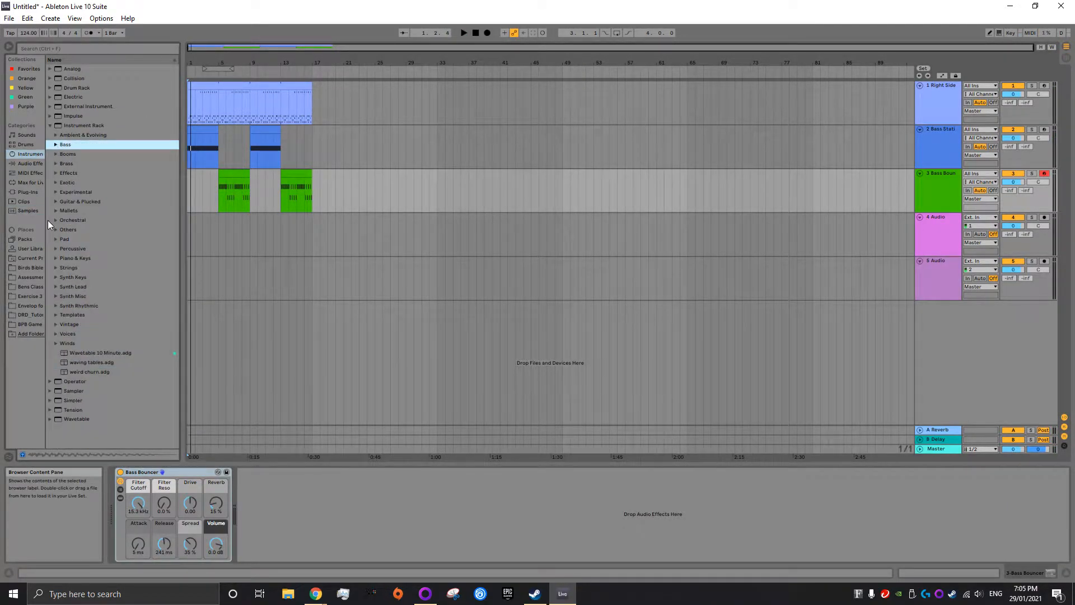
pyautogui.click(55, 257)
pyautogui.click(79, 286)
pyautogui.scroll(-2, 112, 311)
pyautogui.click(123, 334)
pyautogui.scroll(-3, 106, 253)
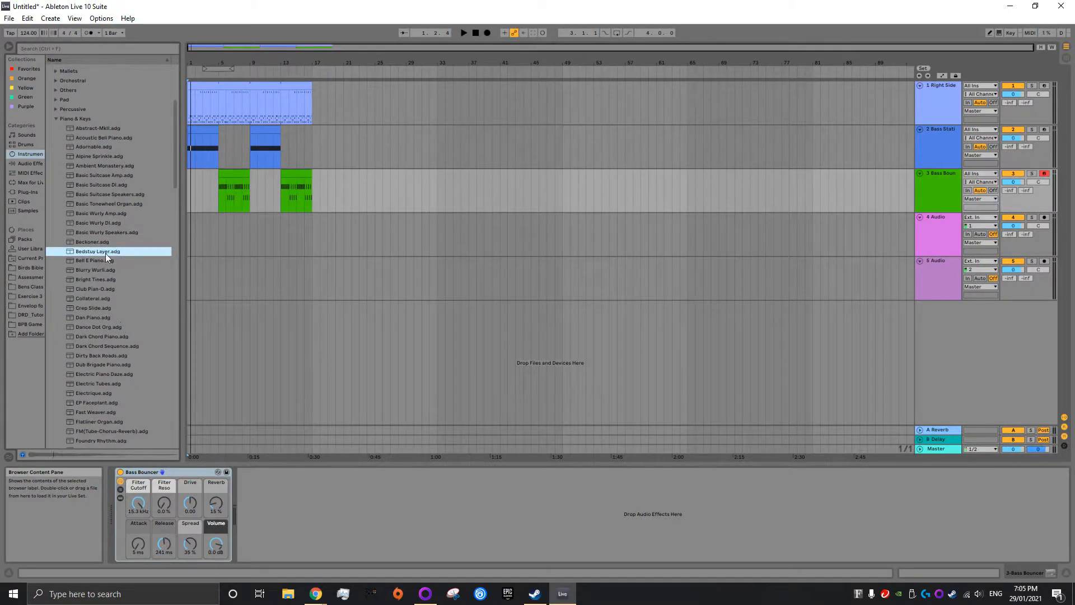
pyautogui.scroll(-2, 98, 278)
pyautogui.click(116, 315)
pyautogui.scroll(-2, 112, 364)
pyautogui.scroll(3, 103, 347)
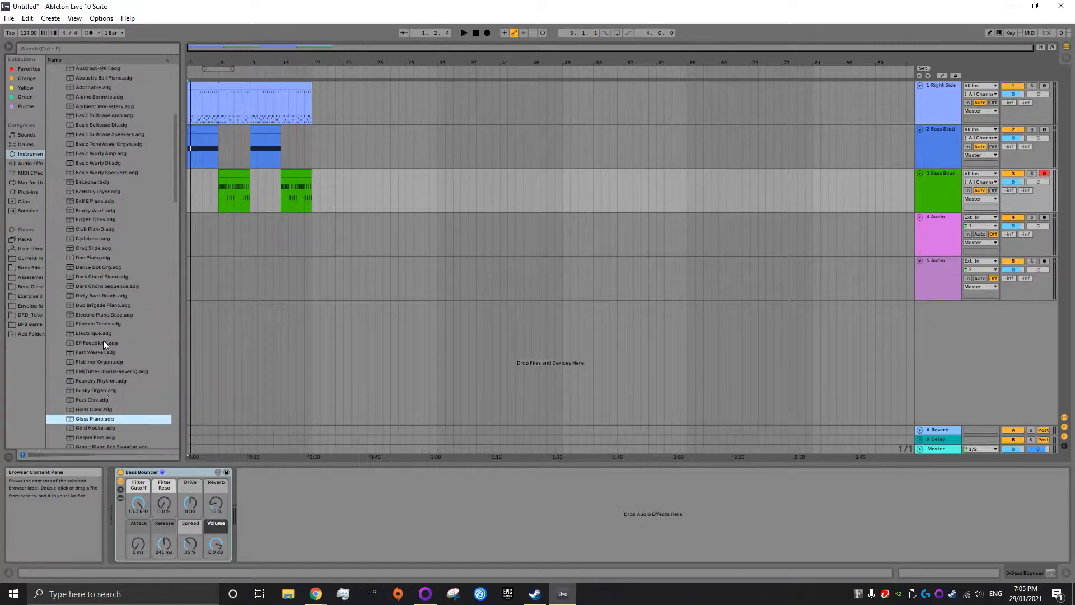
# - Load Guitar-Chopper Chords.adg from the Guitar & Plucked racks onto a new track and move it directly below the drum track
pyautogui.click(55, 98)
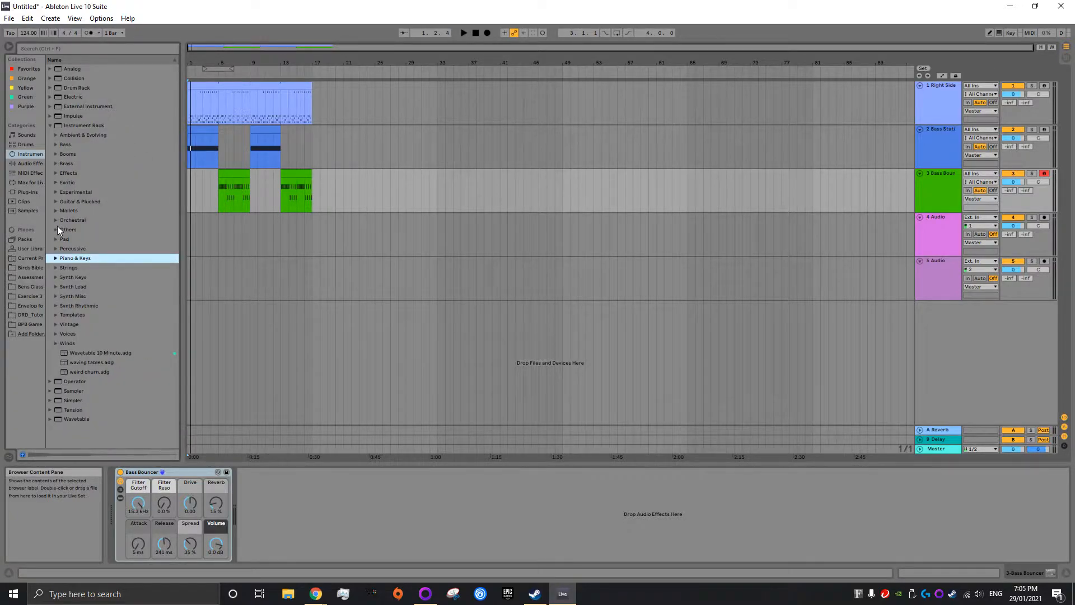
pyautogui.click(55, 201)
pyautogui.scroll(-1, 90, 269)
pyautogui.click(99, 321)
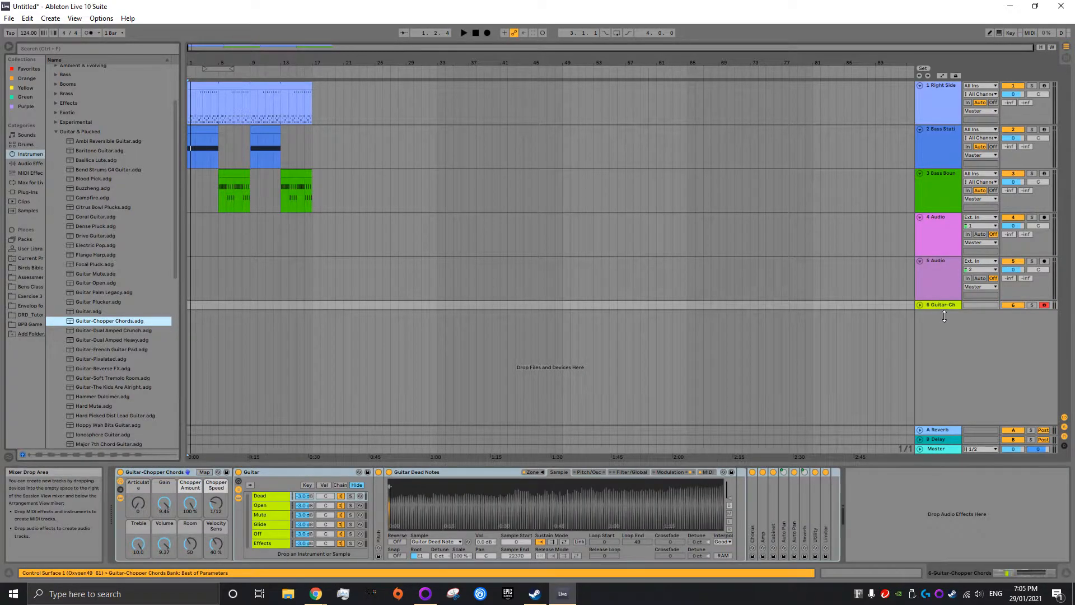
pyautogui.moveTo(945, 208)
pyautogui.mouseDown()
pyautogui.moveTo(922, 220)
pyautogui.moveTo(935, 184)
pyautogui.mouseUp()
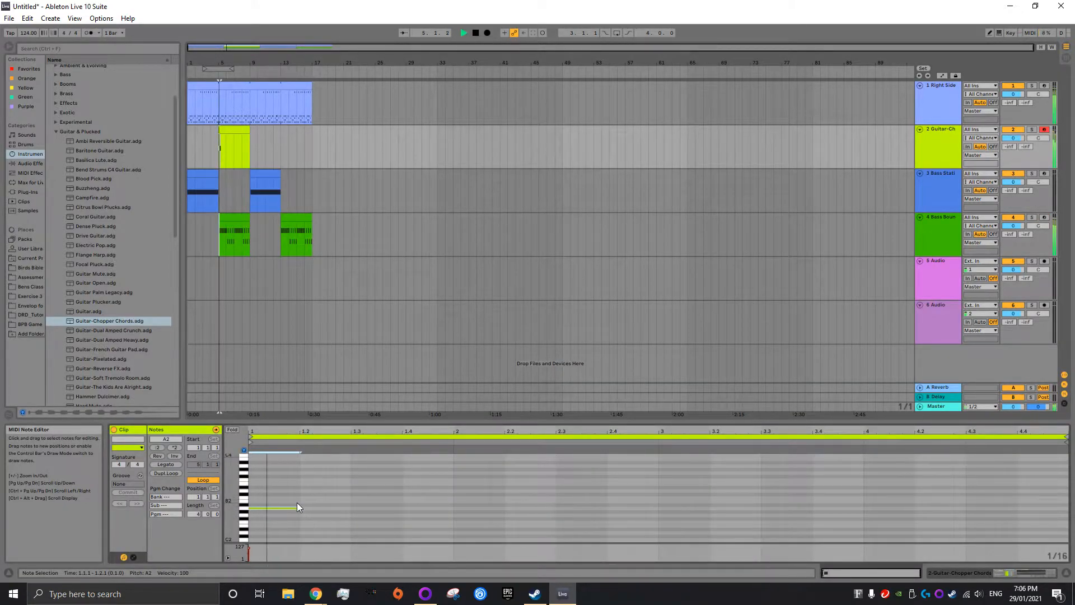
# - Add a short D3 note at beat 1.2 of the guitar clip and listen to it
pyautogui.press('space')
pyautogui.doubleClick(307, 491)
pyautogui.press('space')
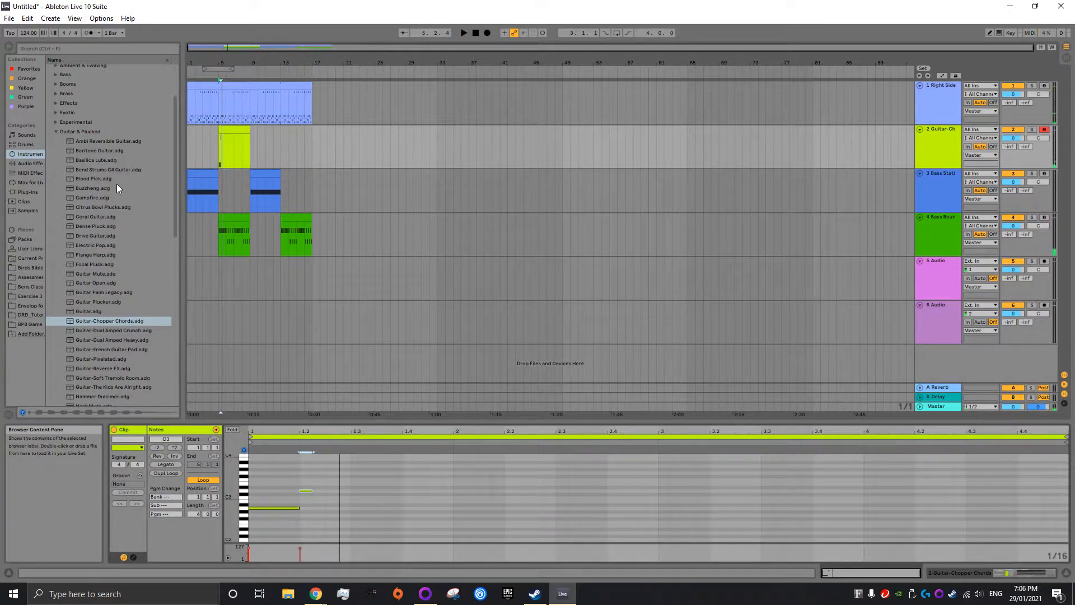
# - Try Drive Guitar.adg as the guitar track's instrument and listen to its clip
pyautogui.click(109, 199)
pyautogui.click(105, 238)
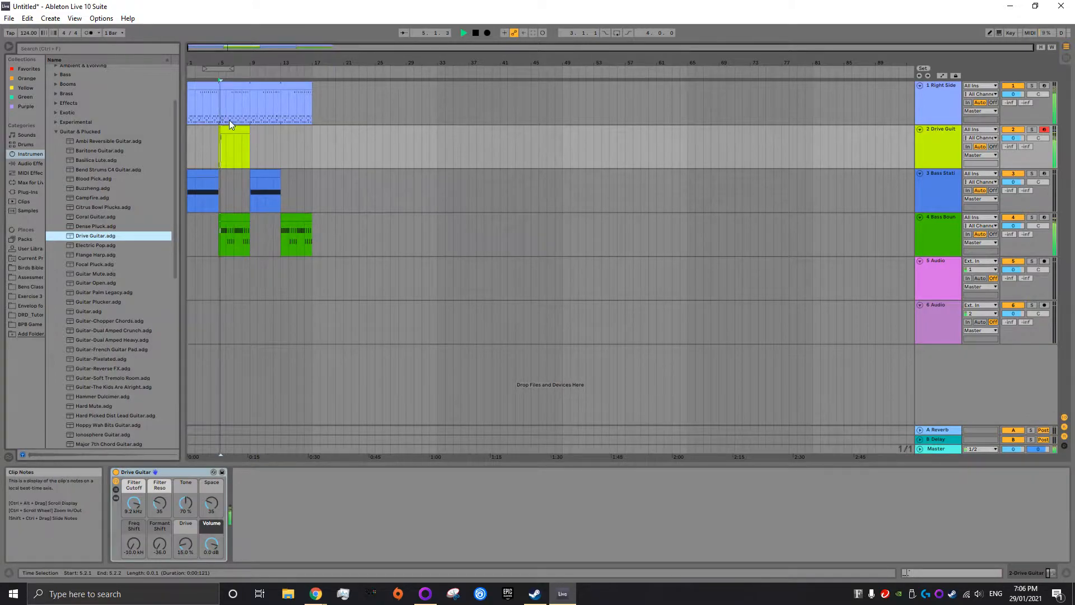
pyautogui.click(234, 135)
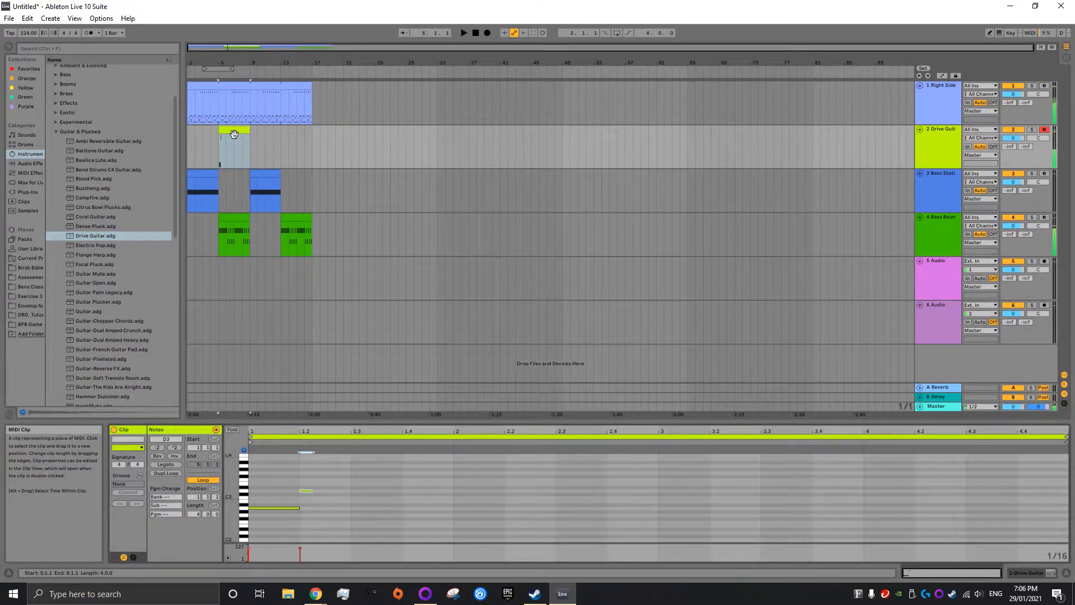
# - Replace the guitar track's instrument with Pipe Strings.adg from the Guitar & Plucked racks and play the clip
pyautogui.click(113, 335)
pyautogui.scroll(-5, 110, 308)
pyautogui.click(107, 292)
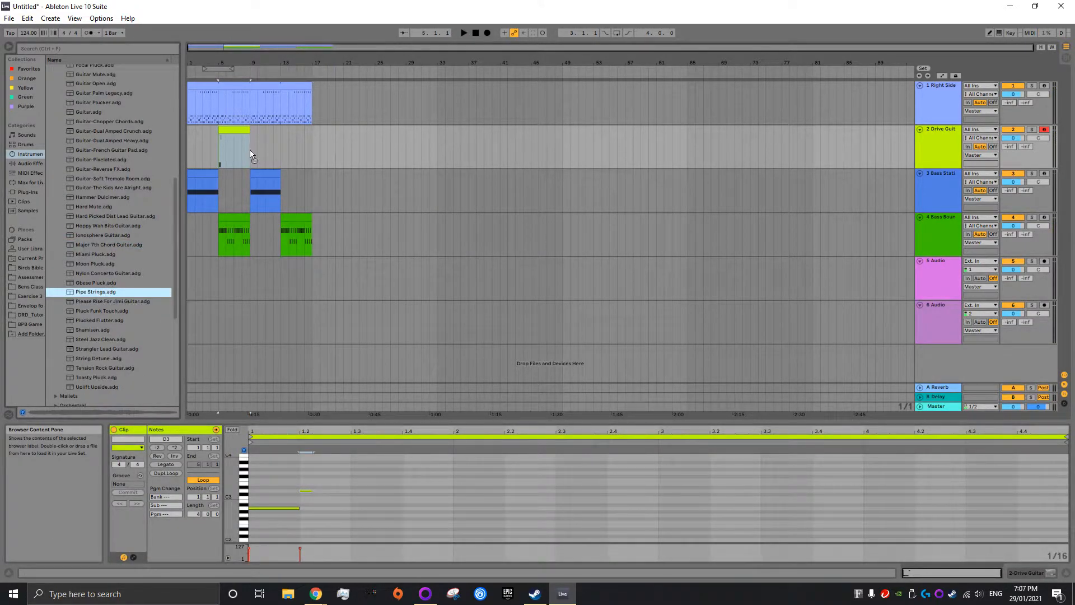
pyautogui.press('space')
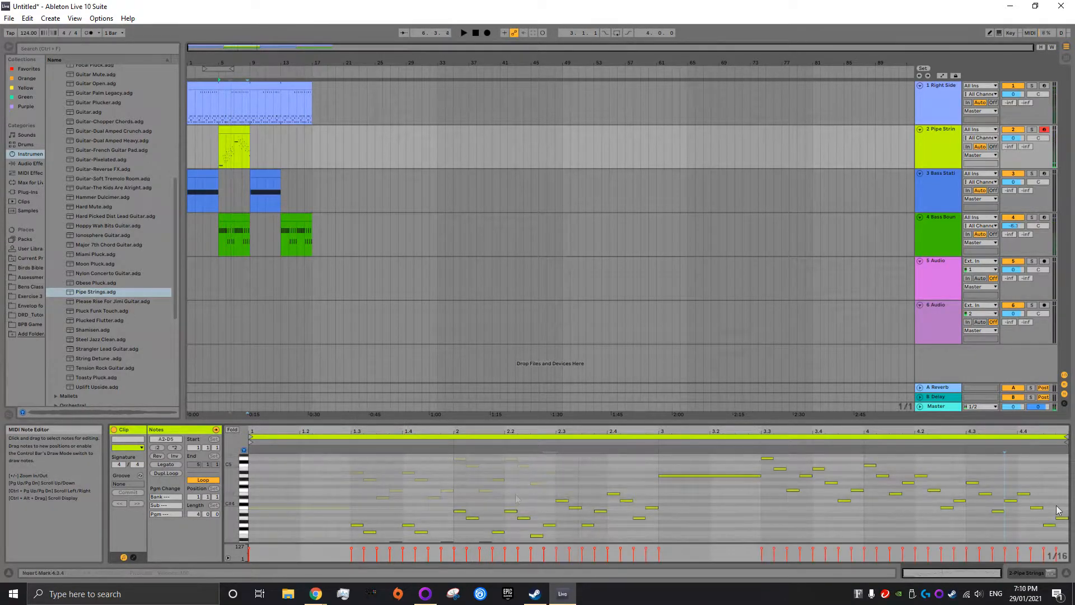
# - Repeat the Pipe Strings melody over the four bars from bar 9 and set track 3's bass volume to -4.4 dB
pyautogui.press('space')
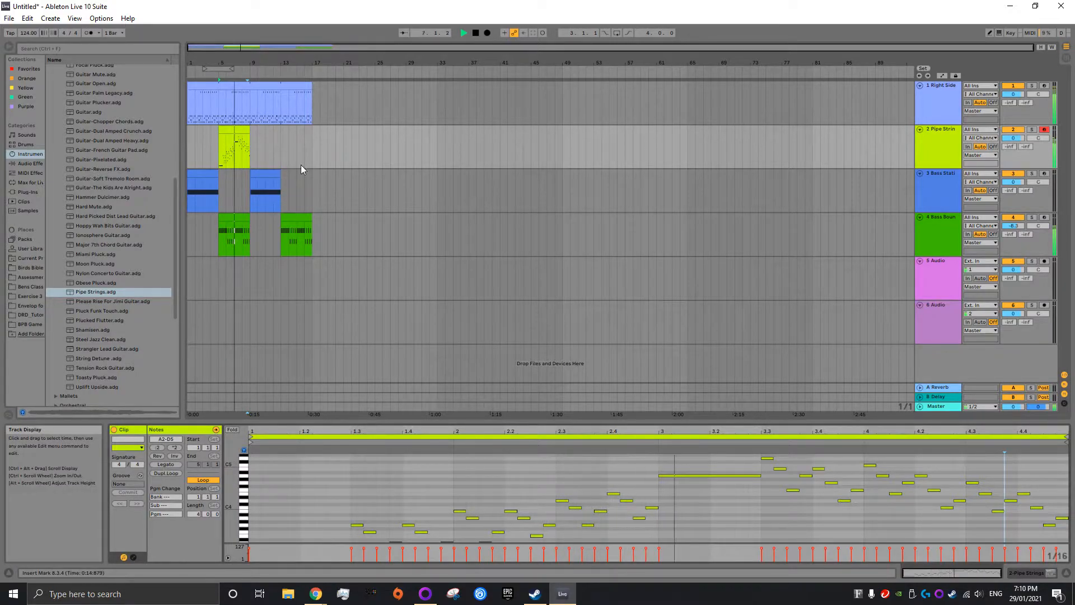
pyautogui.moveTo(250, 147); pyautogui.dragTo(281, 147)
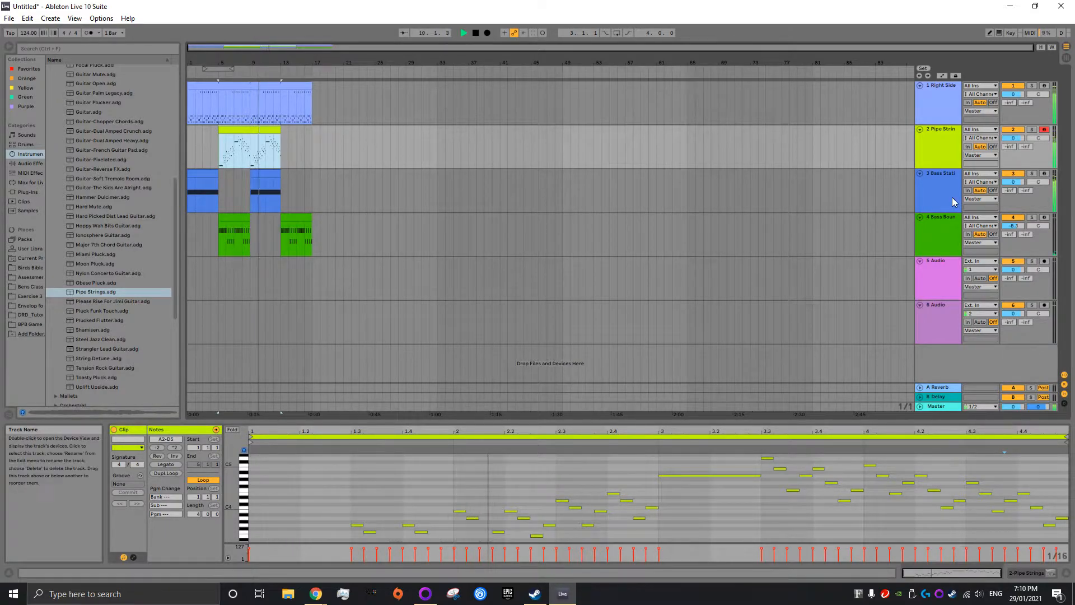
pyautogui.moveTo(1013, 182); pyautogui.dragTo(1013, 193)
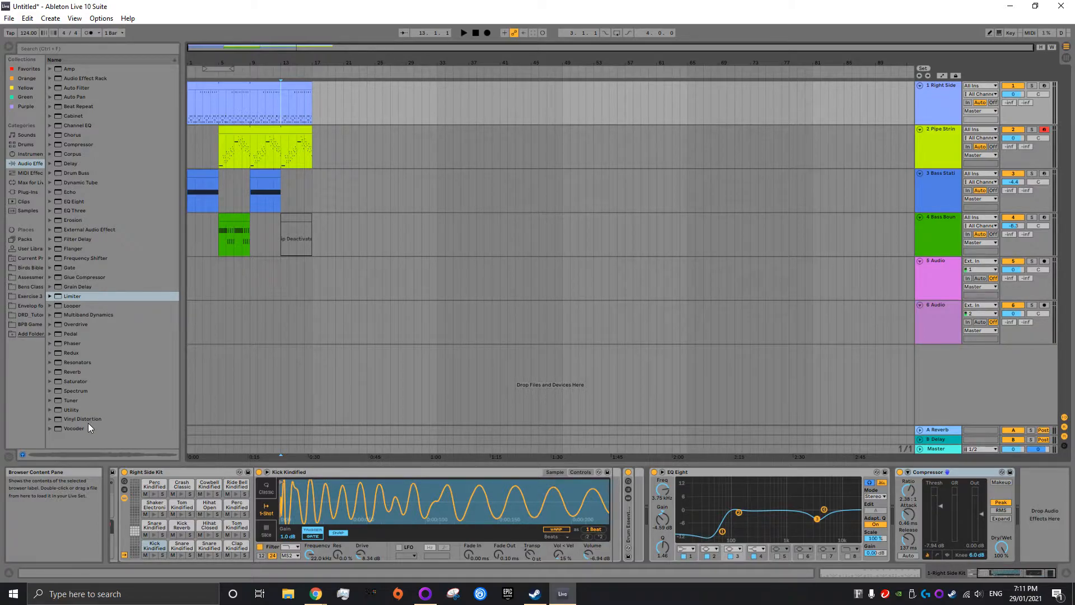
# - Add a Frequency Shifter at the end of the drum track's effects and solo the track to hear it
pyautogui.click(95, 259)
pyautogui.press('Return')
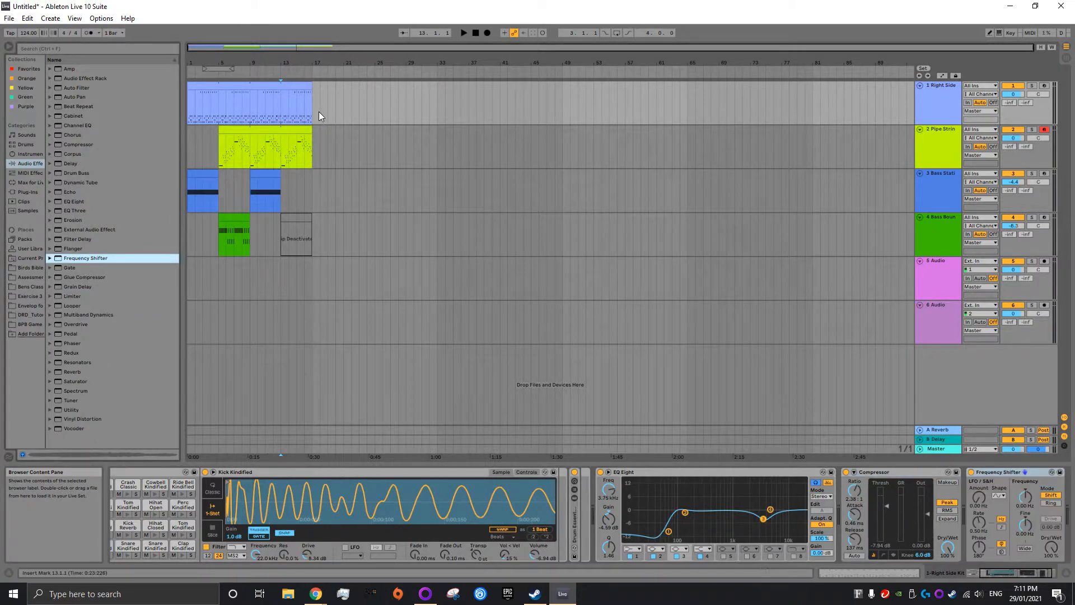
pyautogui.click(1064, 573)
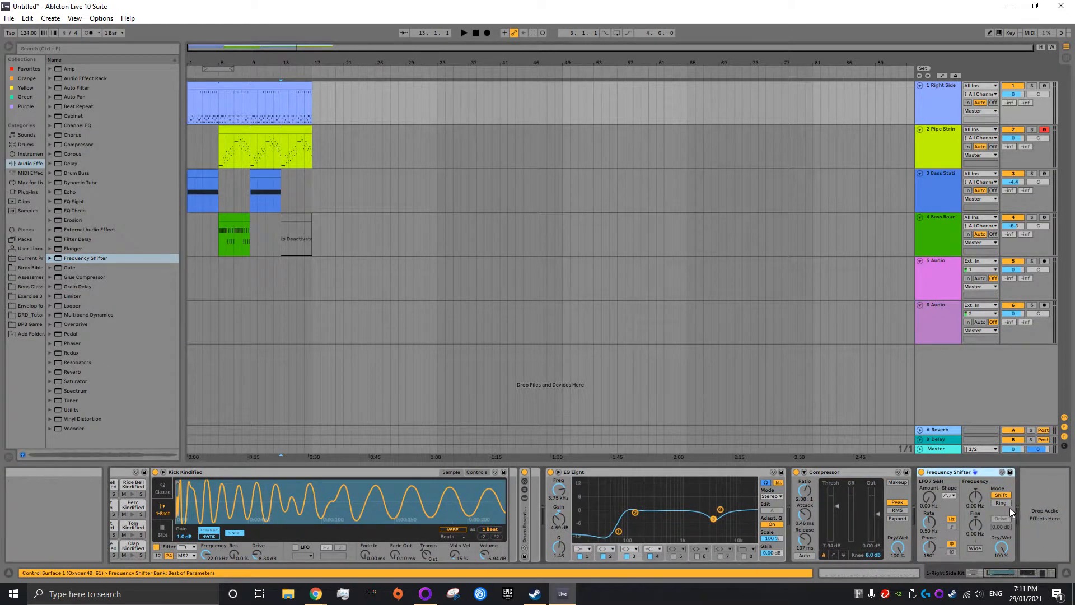
pyautogui.press('space')
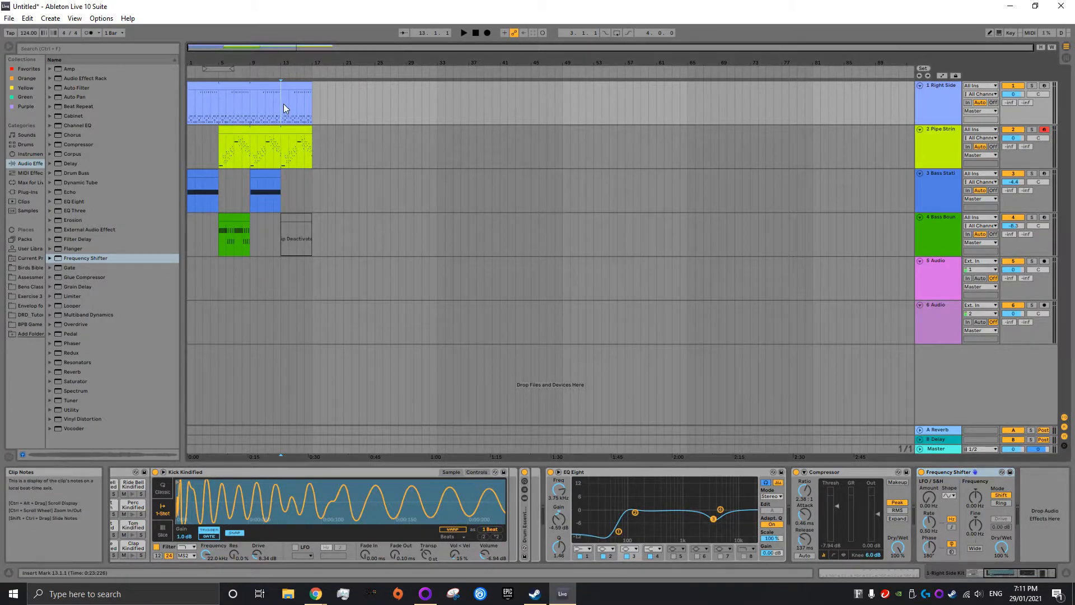
pyautogui.click(1032, 86)
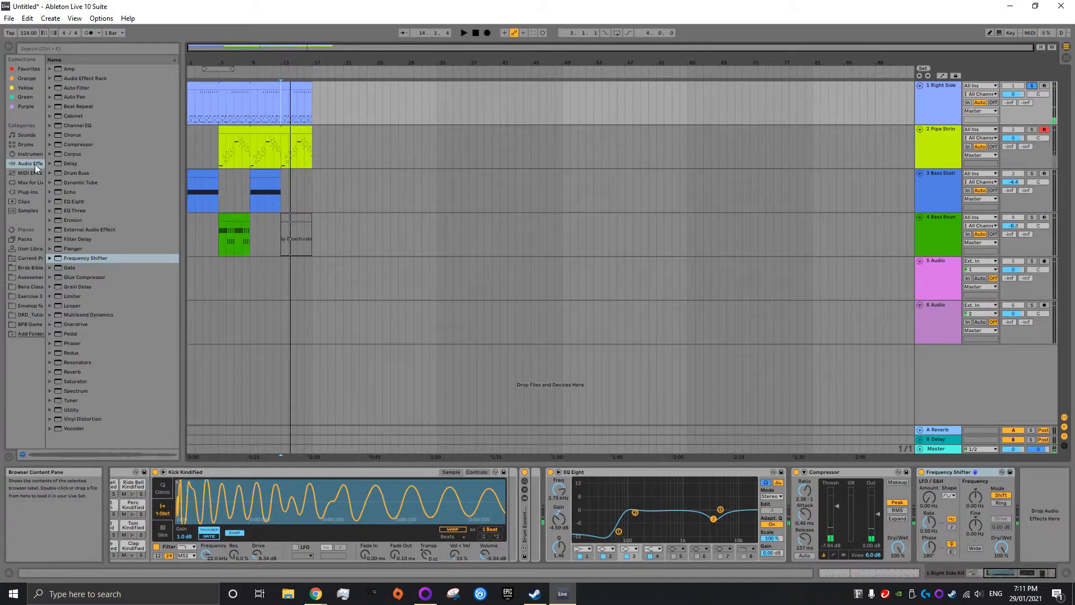
# - Add the Max for Live LFO.amxd after the Frequency Shifter and map it to the shifter's Coarse frequency
pyautogui.click(31, 182)
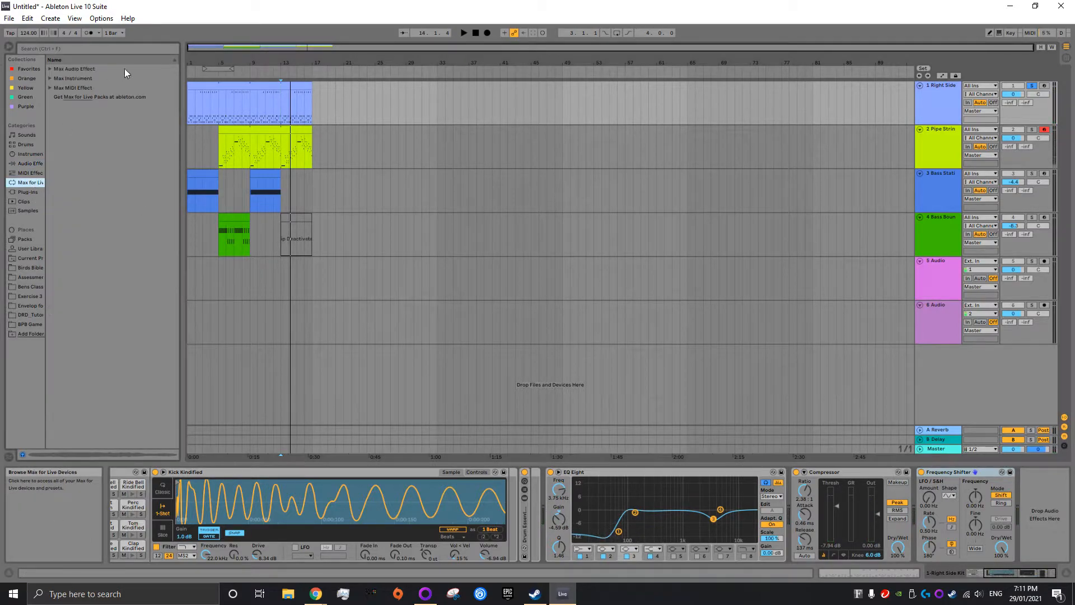
pyautogui.click(55, 70)
pyautogui.scroll(-5, 81, 261)
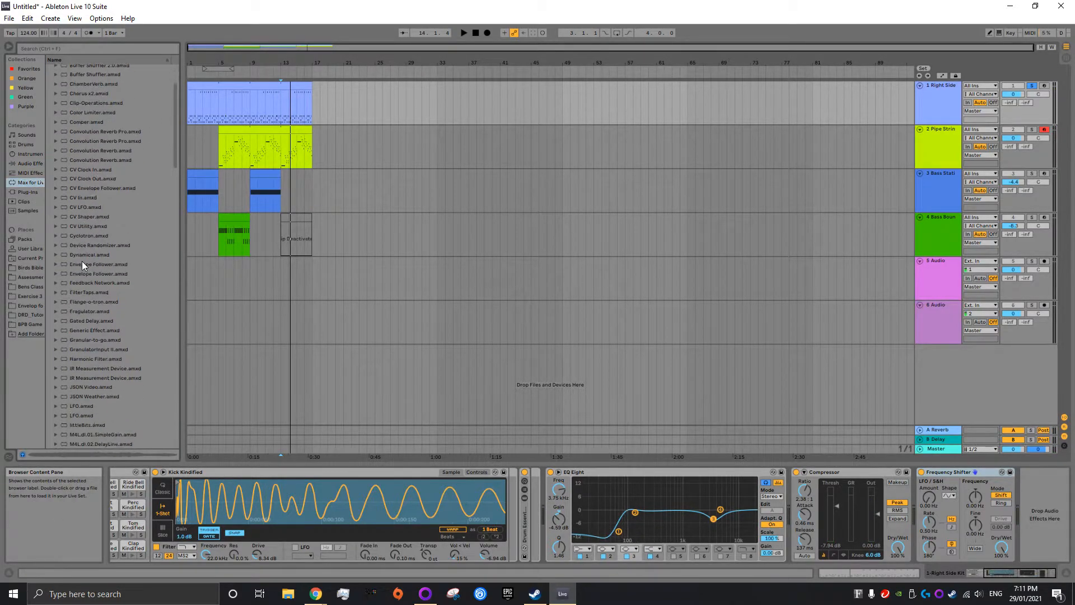
pyautogui.moveTo(79, 398)
pyautogui.mouseDown()
pyautogui.moveTo(919, 504)
pyautogui.moveTo(1022, 496)
pyautogui.mouseUp()
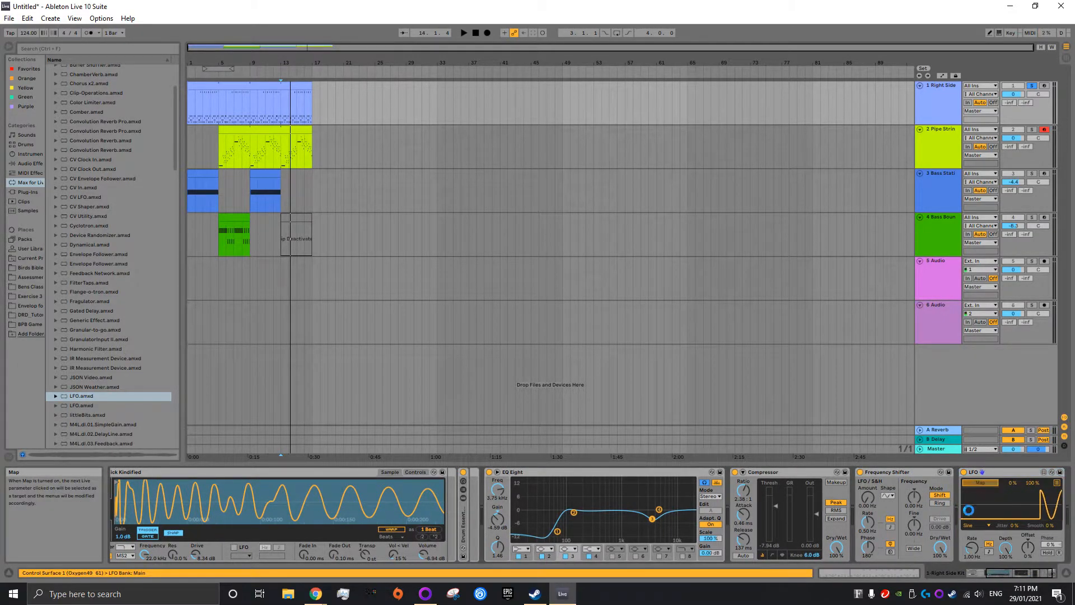
pyautogui.click(916, 502)
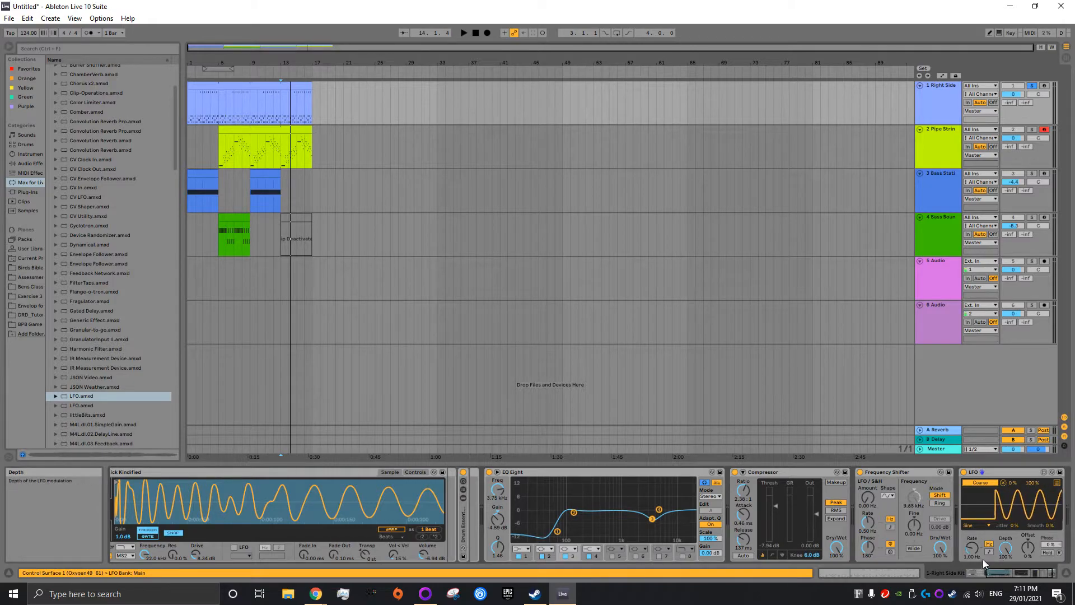
# - Reduce the LFO's modulation depth and set its rate to about 0.46 Hz, checking the effect during playback
pyautogui.moveTo(972, 548); pyautogui.dragTo(972, 576)
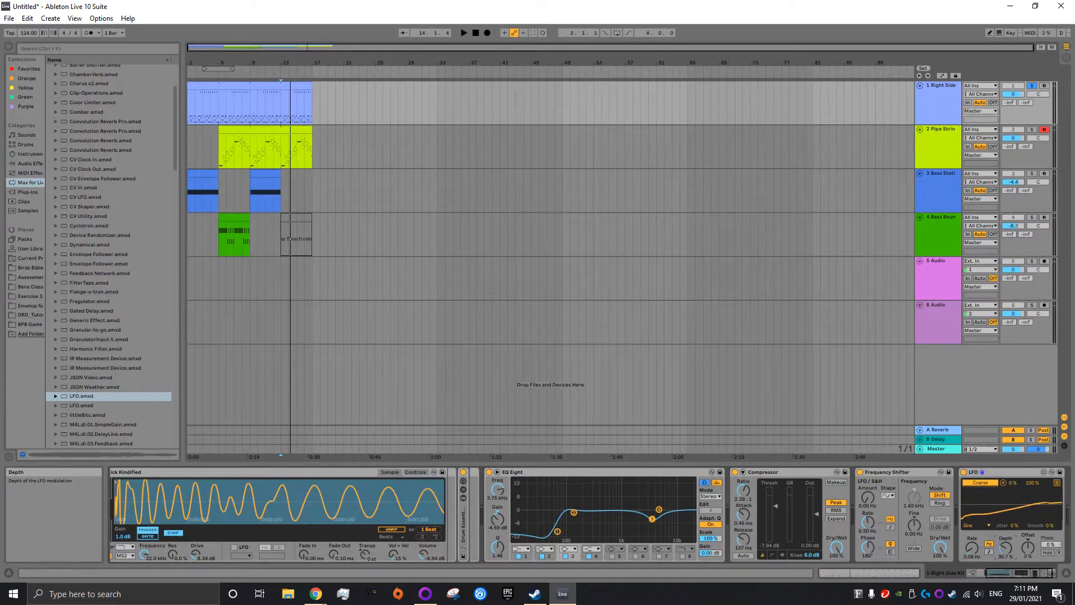
pyautogui.moveTo(1006, 548); pyautogui.dragTo(1006, 560)
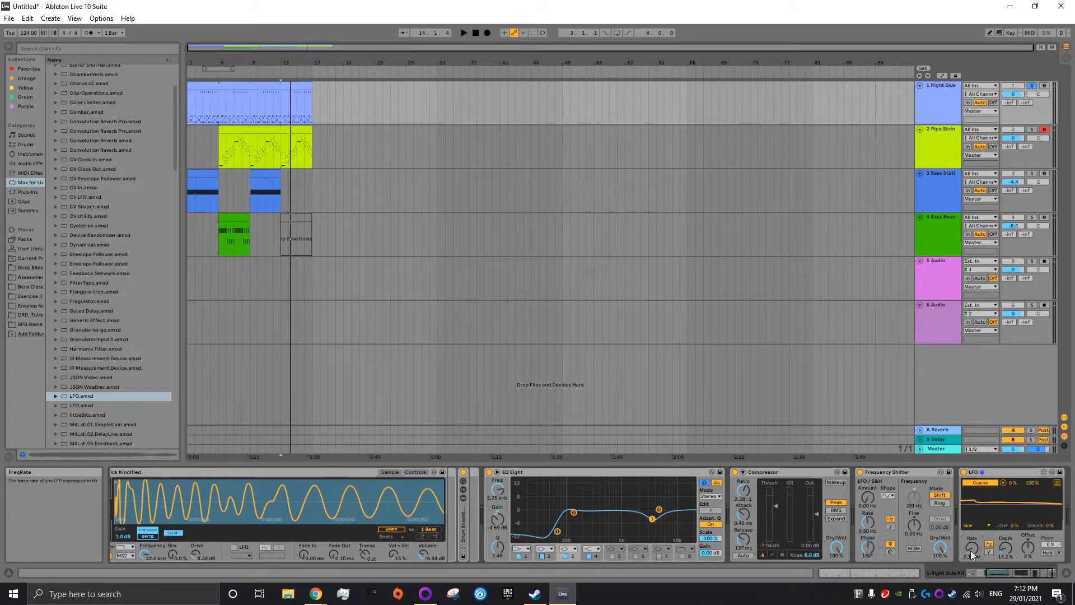
pyautogui.press('space')
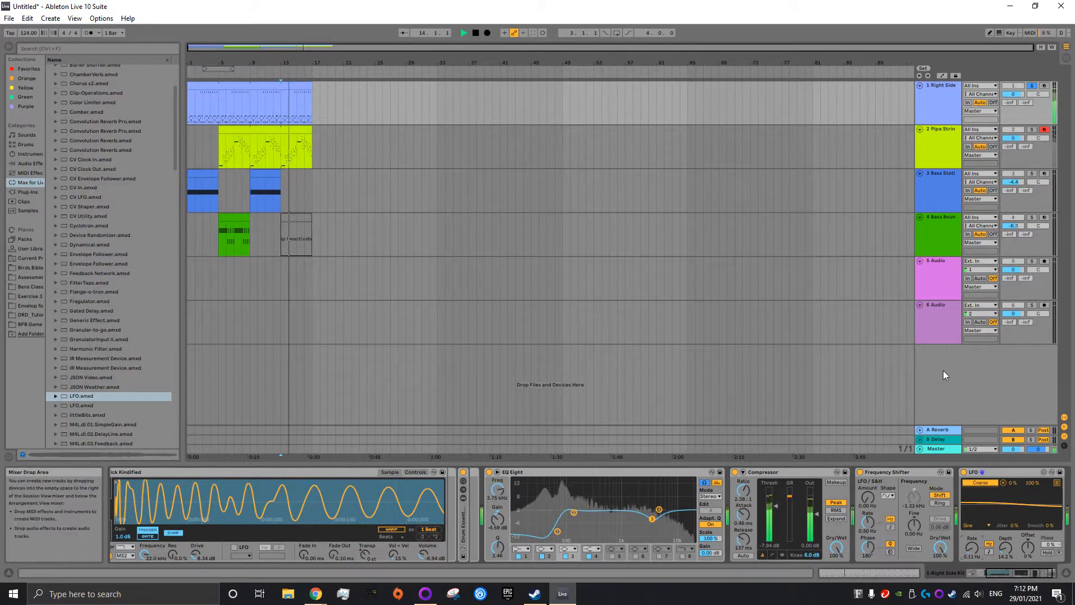
pyautogui.click(1009, 570)
pyautogui.moveTo(1010, 571); pyautogui.dragTo(1043, 573)
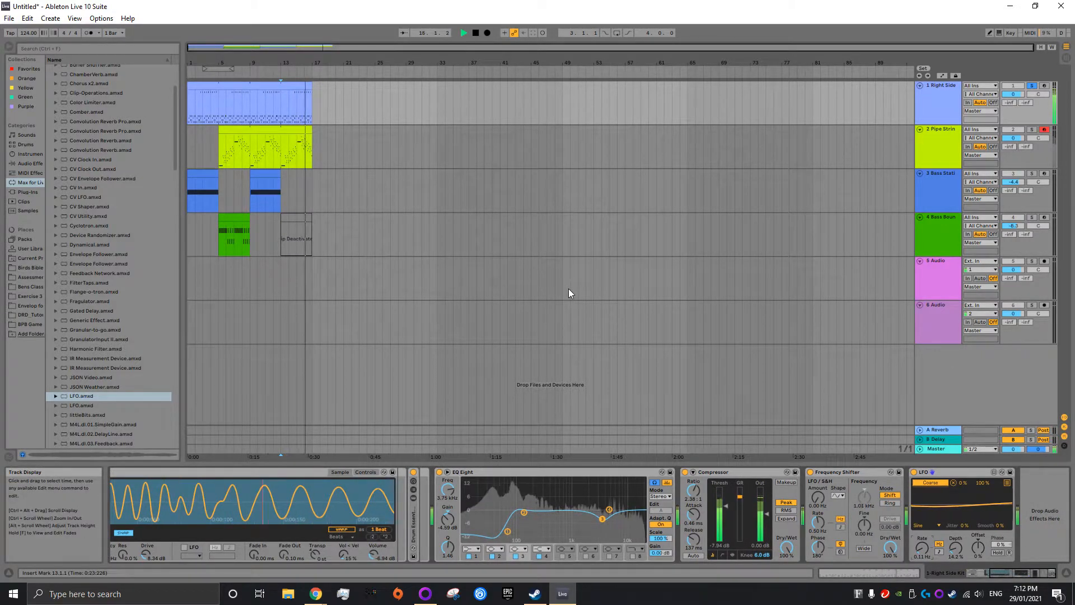
pyautogui.press('space')
pyautogui.moveTo(922, 549); pyautogui.dragTo(956, 554)
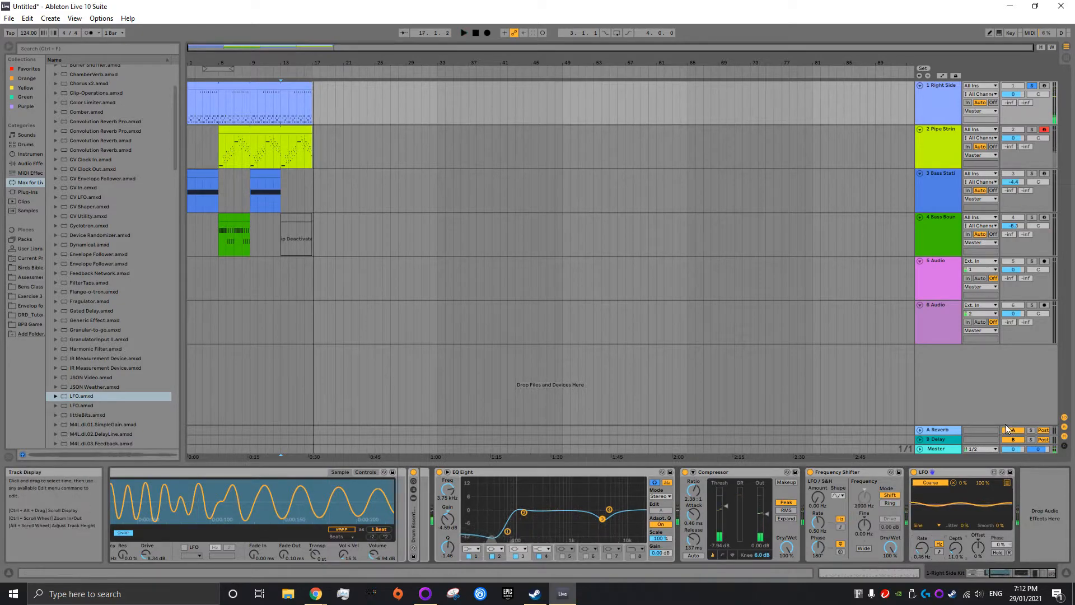
# - Automate the Frequency Shifter's Device On so that the effect is active on the drums only from bar 13 to bar 17
pyautogui.click(811, 478)
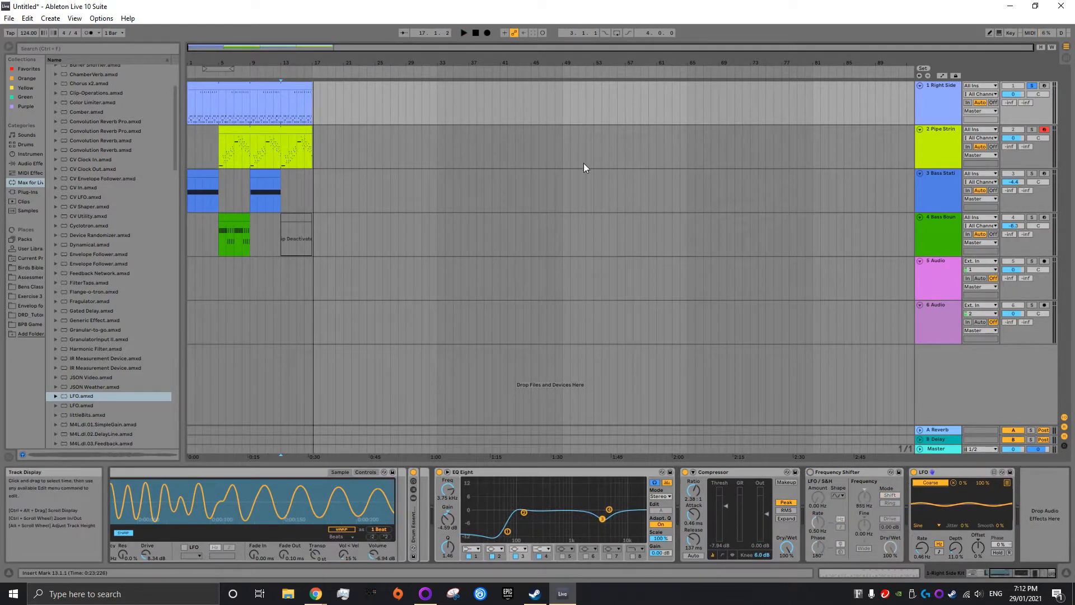
pyautogui.press('a')
pyautogui.click(281, 104)
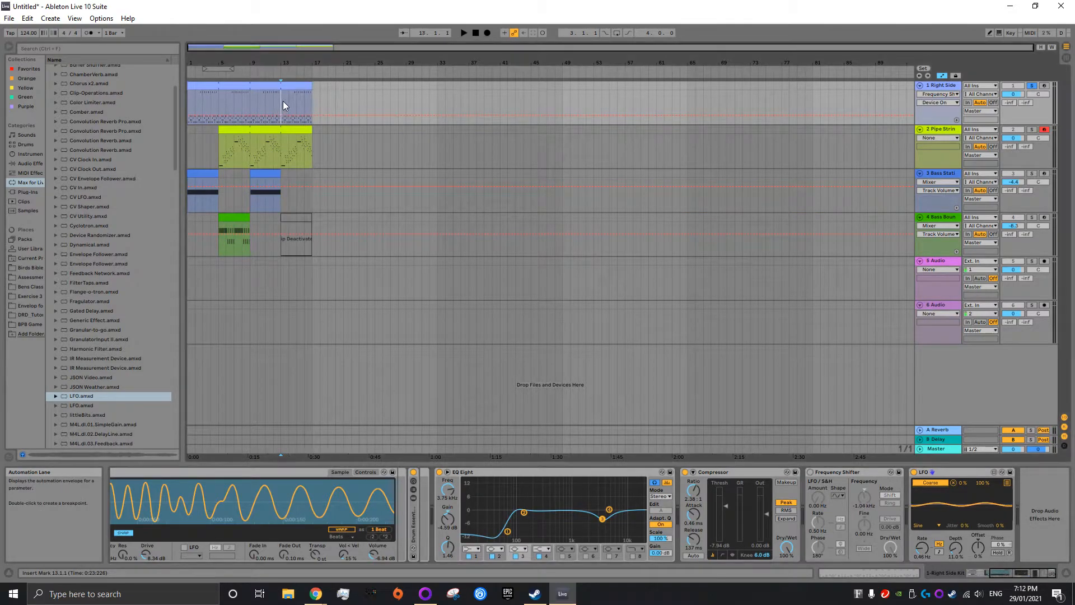
pyautogui.moveTo(297, 109)
pyautogui.mouseDown()
pyautogui.moveTo(299, 96)
pyautogui.moveTo(341, 89)
pyautogui.mouseUp()
pyautogui.click(359, 91)
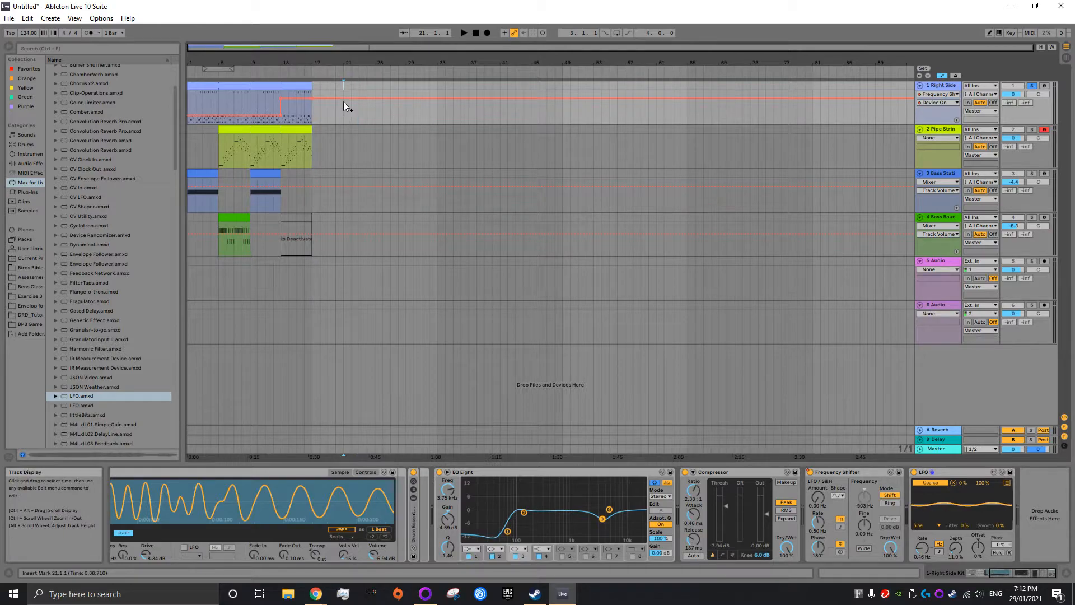
pyautogui.moveTo(347, 103); pyautogui.dragTo(347, 120)
# - Play the arrangement from bar 11 and take the drum track out of solo to hear the automated effect with all parts
pyautogui.click(269, 103)
pyautogui.press('space')
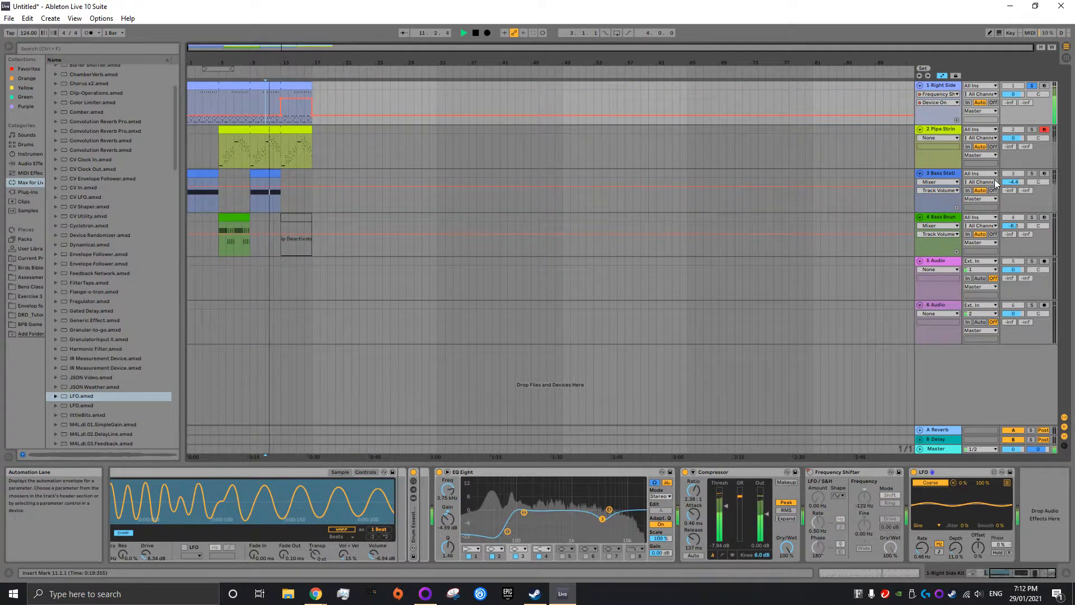
pyautogui.click(1032, 86)
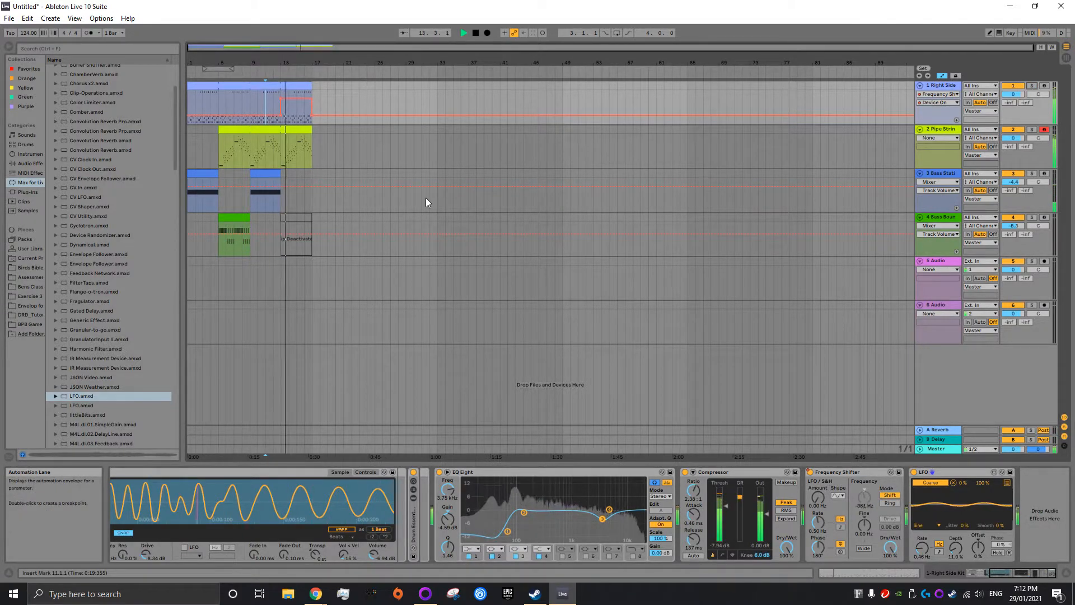
pyautogui.press('space')
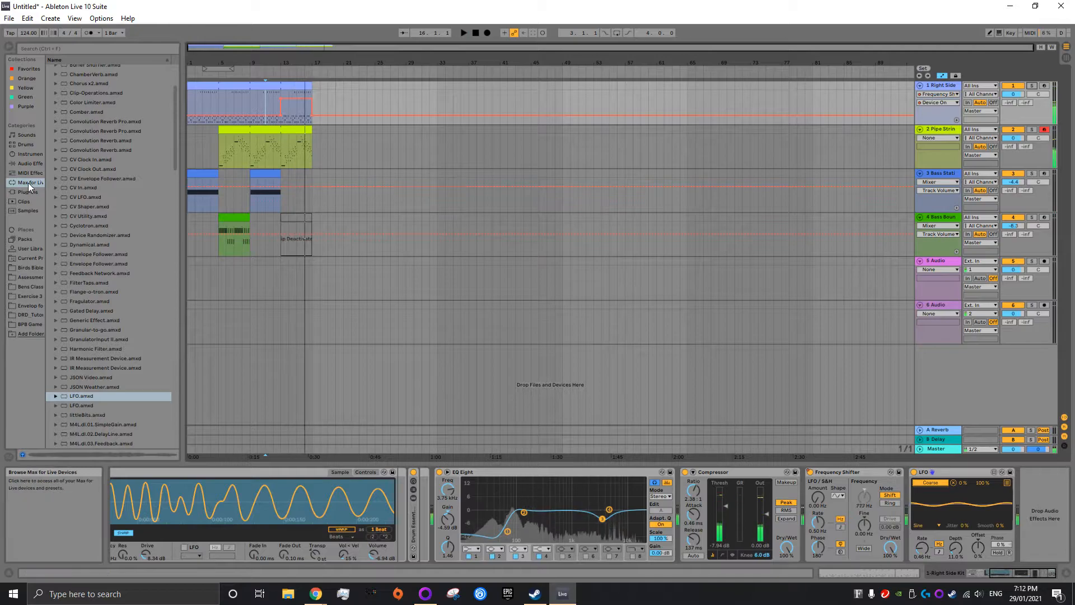
# - Search the samples for "scream" and audition several results, including the Demons Screaming sound
pyautogui.click(19, 212)
pyautogui.click(75, 47)
pyautogui.write('scream')
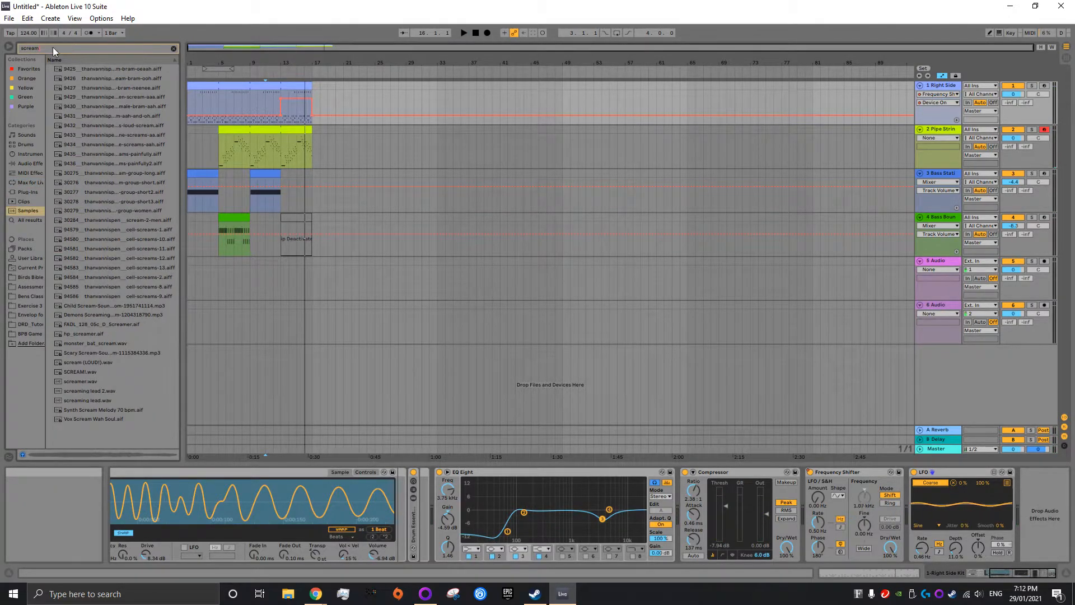
pyautogui.click(127, 115)
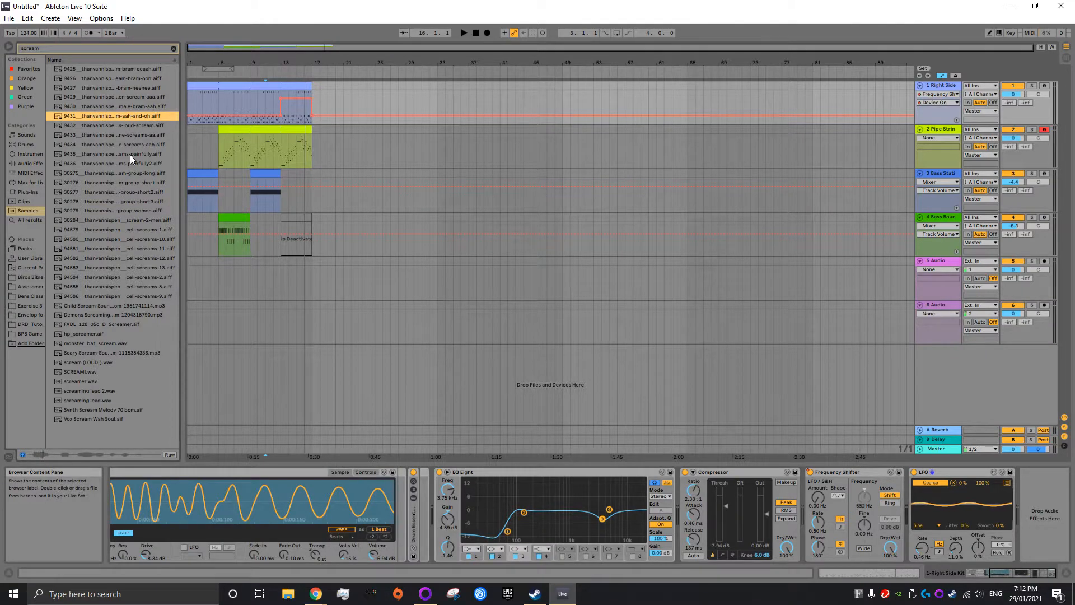
pyautogui.click(133, 316)
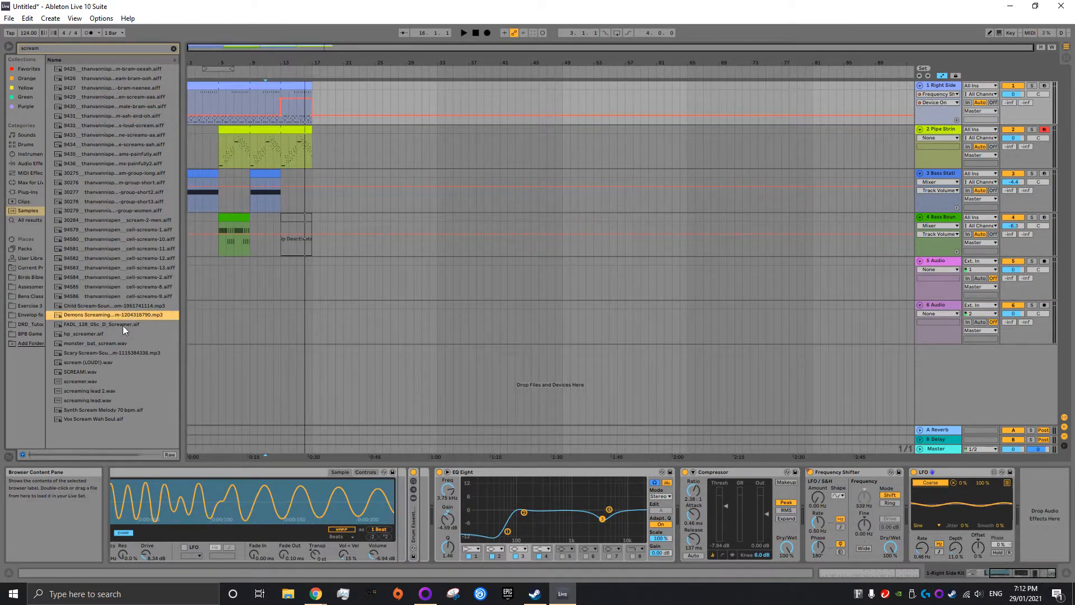
# - Place the Demons Screaming sample on the first empty audio track at bar 13, shorten it to end at bar 17, and play it
pyautogui.moveTo(118, 314); pyautogui.dragTo(281, 275)
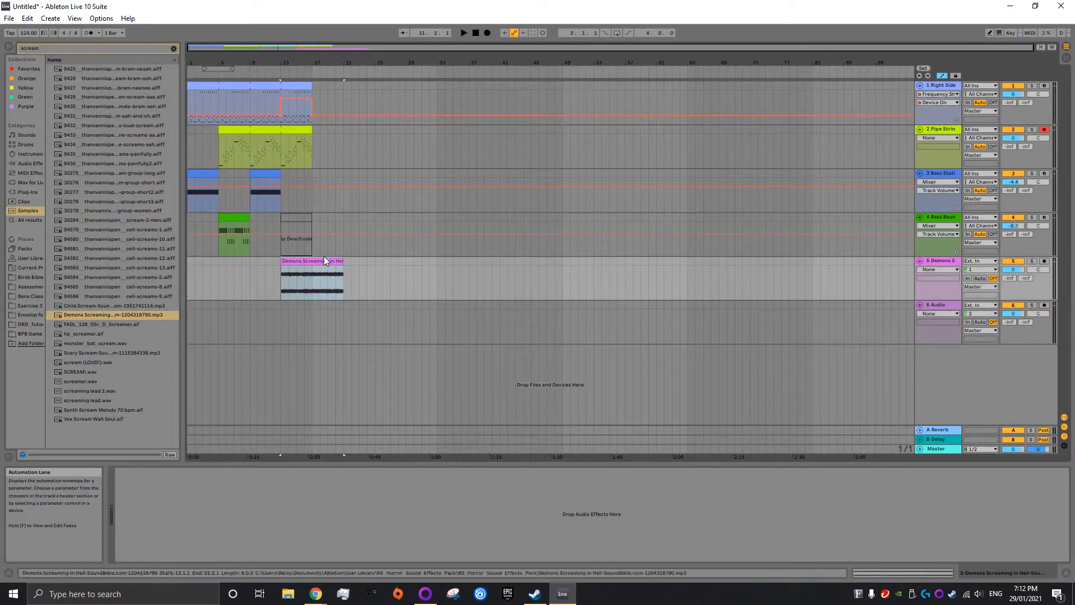
pyautogui.press('space')
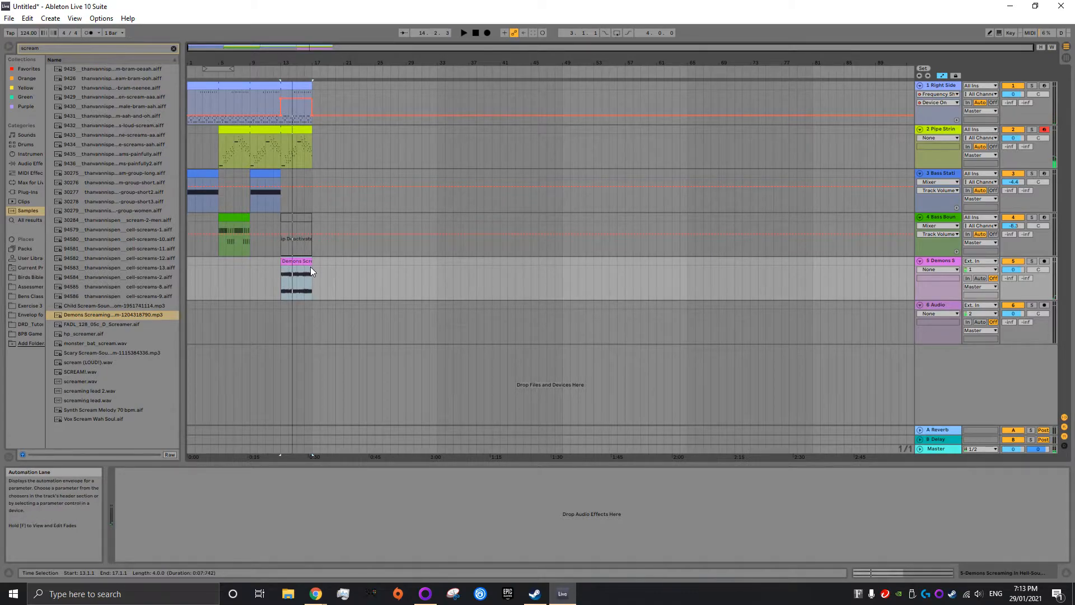
pyautogui.press('space')
# - Hide the automation lanes and give the Demons Screaming clip a long fade-in, checking it during playback
pyautogui.click(278, 271)
pyautogui.press('a')
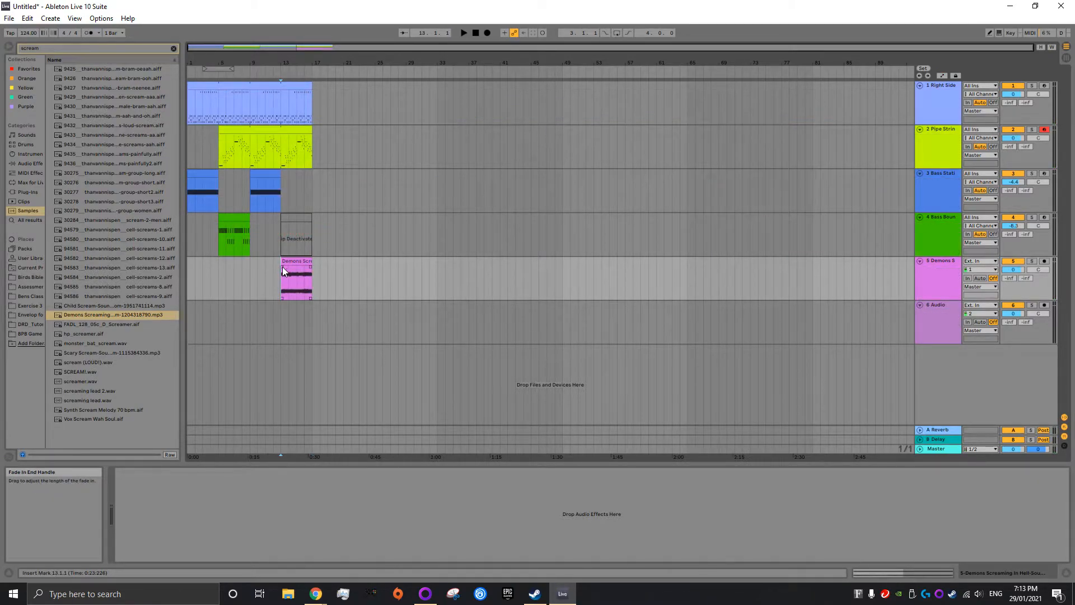
pyautogui.press('space')
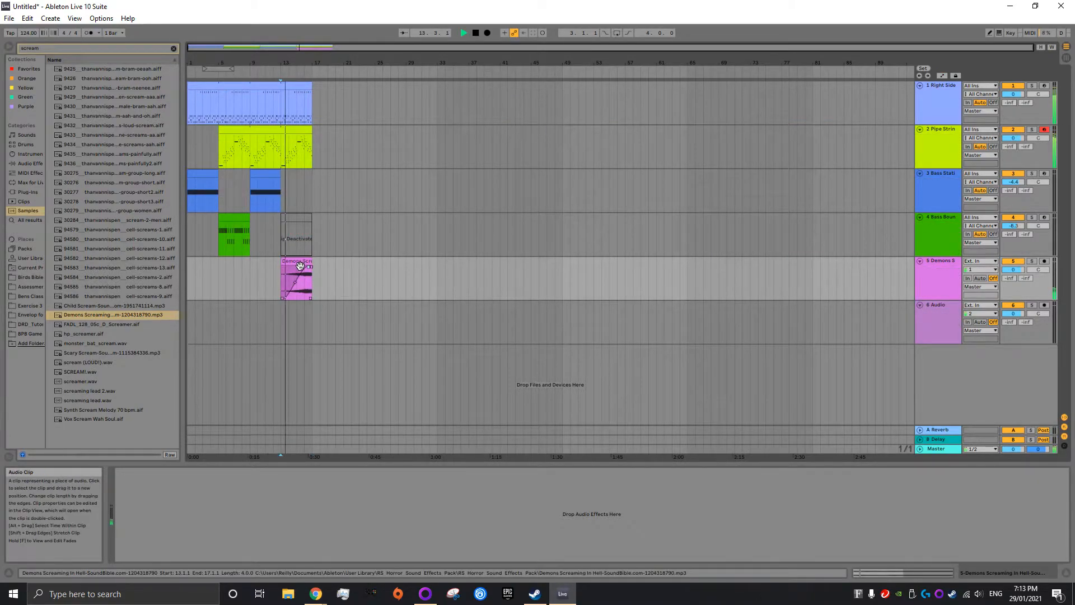
pyautogui.doubleClick(299, 267)
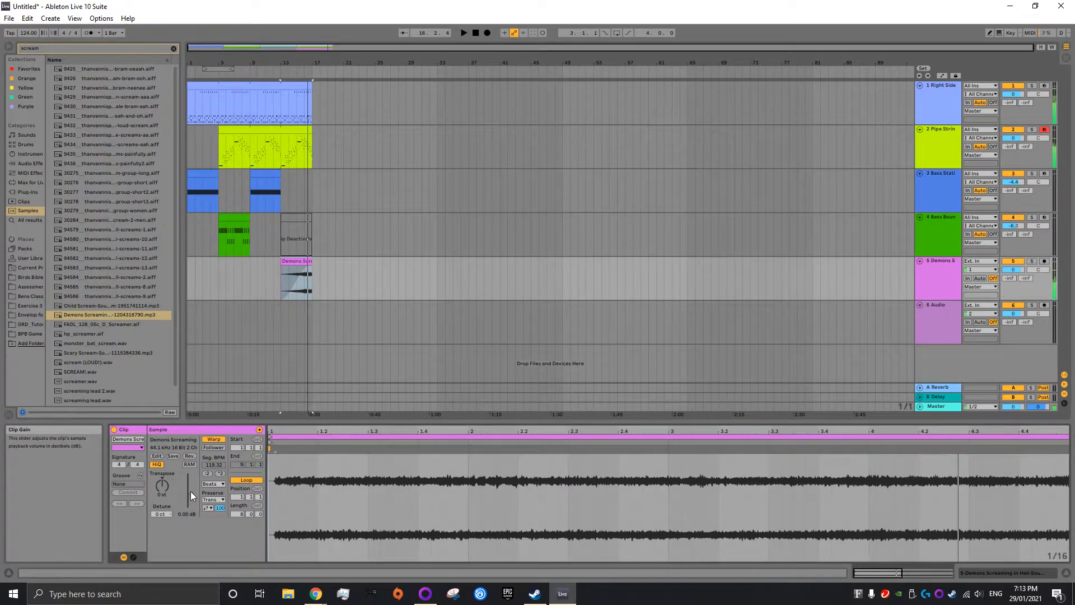
pyautogui.press('space')
# - Copy the drum, Pipe Strings and Bass Bouncer clips of bars 5–9 to bars 17–21 and play from bar 16
pyautogui.click(352, 280)
pyautogui.moveTo(217, 103); pyautogui.dragTo(250, 238)
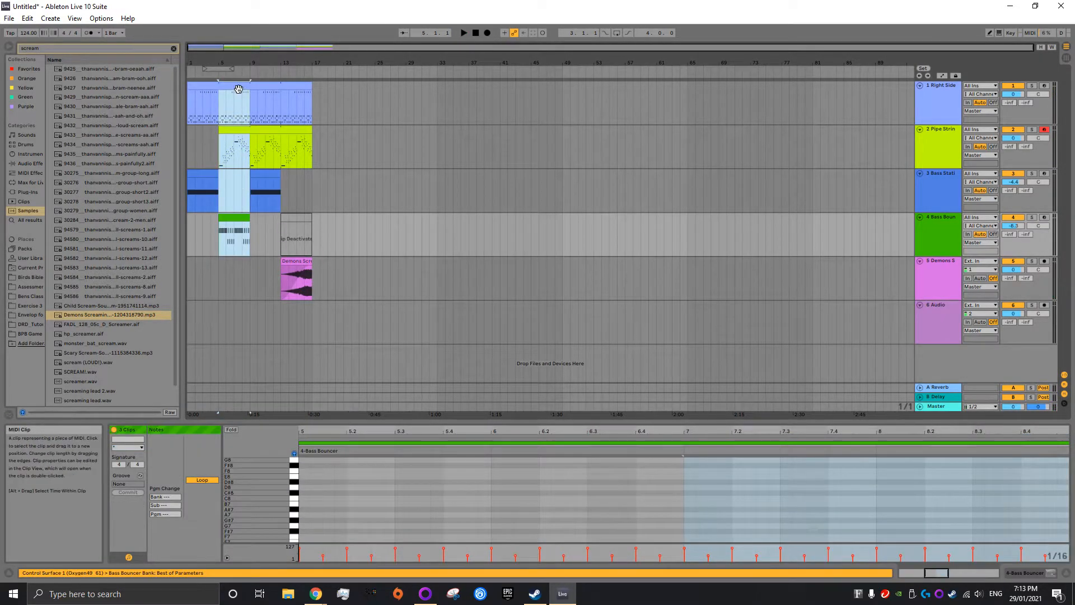
pyautogui.moveTo(250, 104); pyautogui.dragTo(347, 104)
pyautogui.click(307, 186)
pyautogui.press('space')
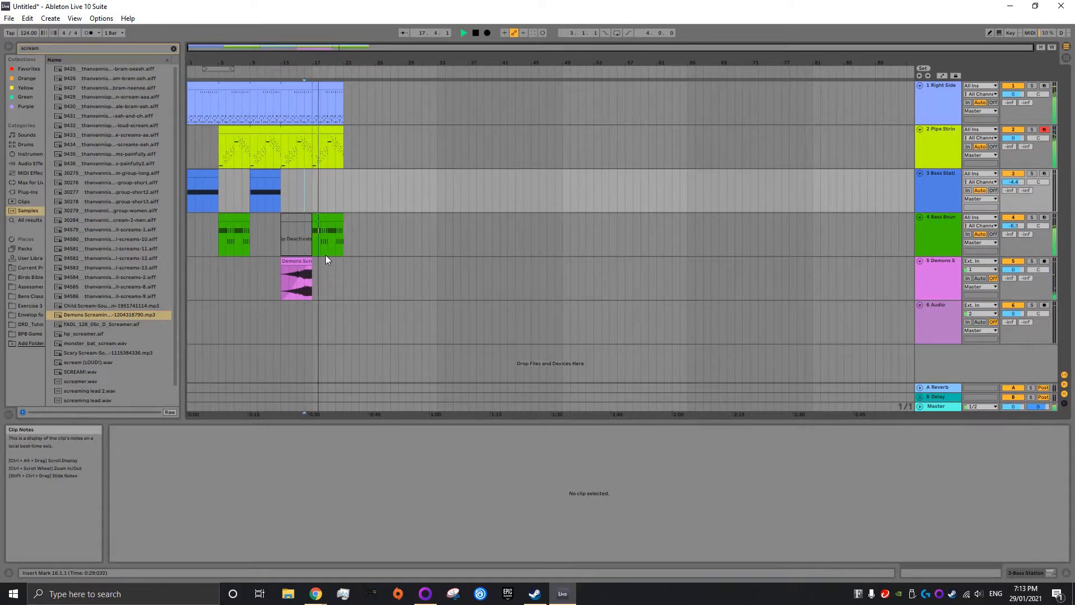
pyautogui.press('space')
# - Insert a MIDI track below Pipe Strings, load Citrus Bowl Plucks on it and move the bar 17–21 melody clip there
pyautogui.rightClick(924, 147)
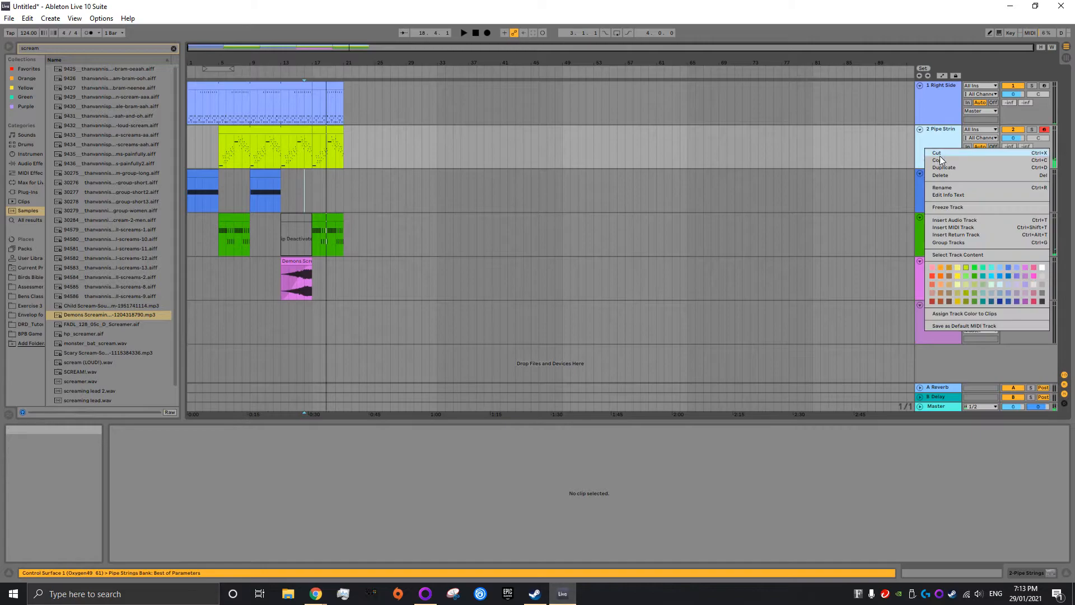
pyautogui.click(983, 226)
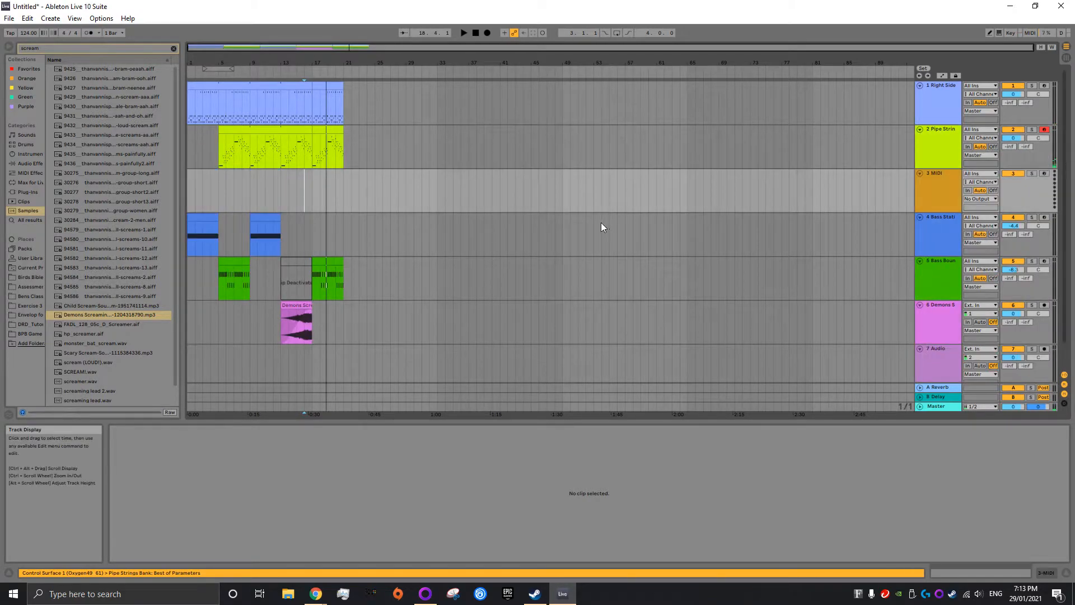
pyautogui.click(23, 163)
pyautogui.click(174, 48)
pyautogui.click(33, 154)
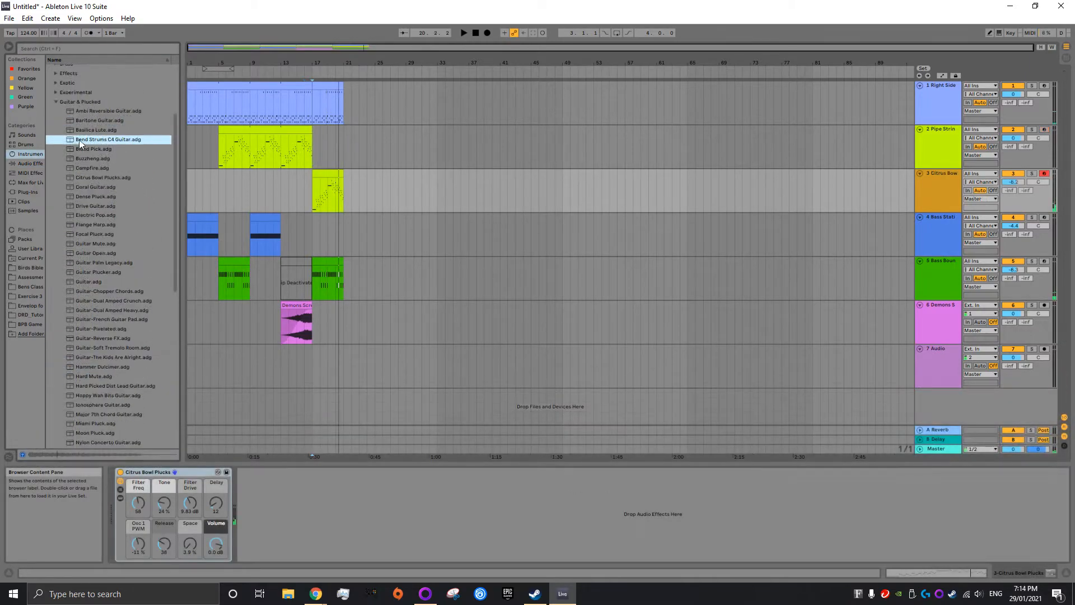
# - Try Bend Strums C4 Guitar.adg as the new track's instrument, listening to it with all parts and in solo
pyautogui.scroll(1, 83, 148)
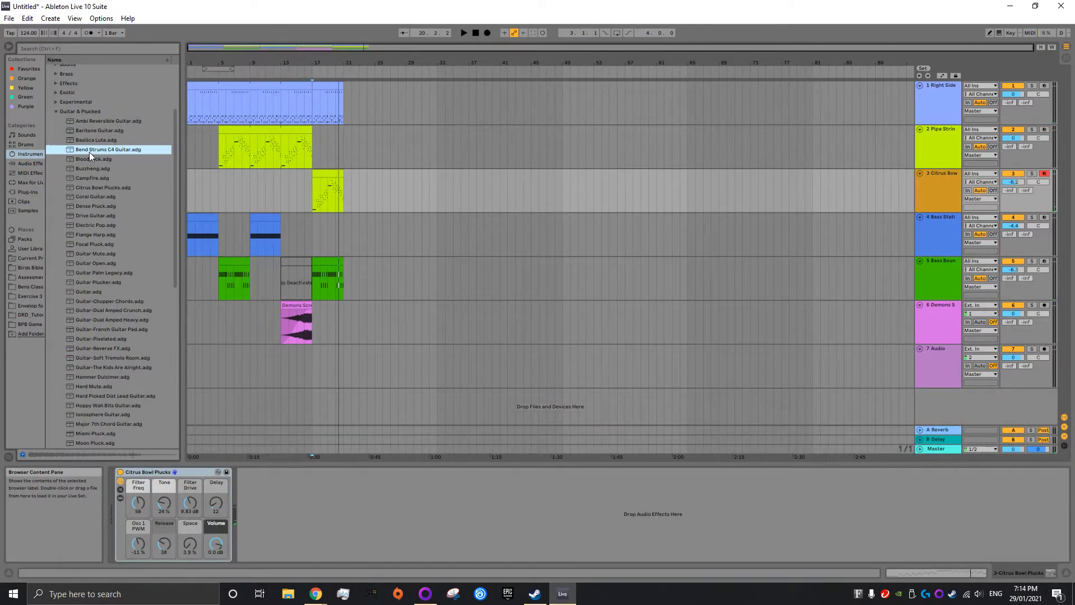
pyautogui.press('Return')
pyautogui.press('space')
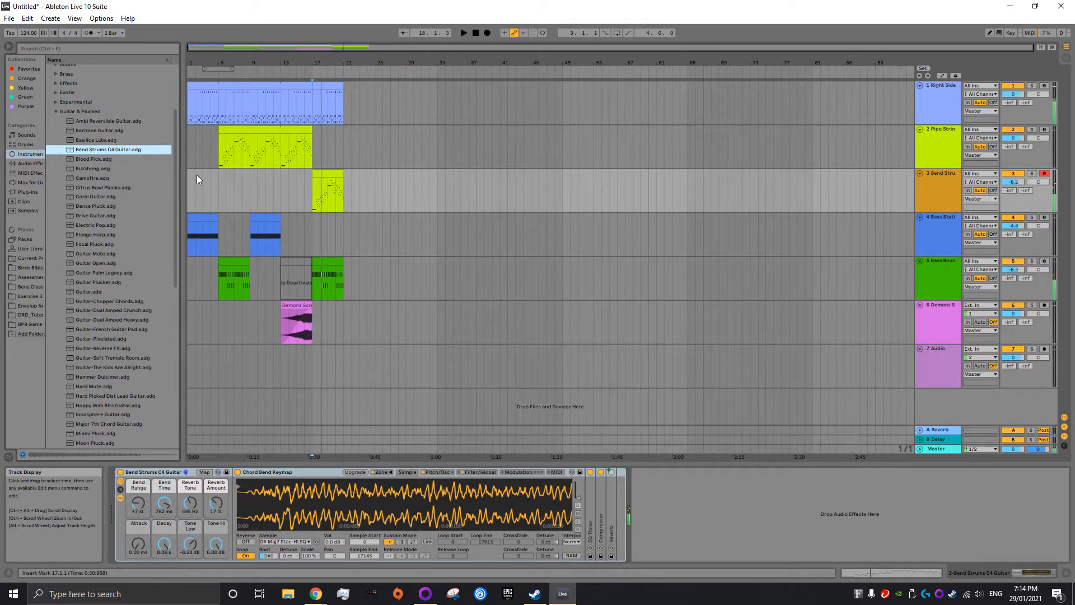
pyautogui.press('space')
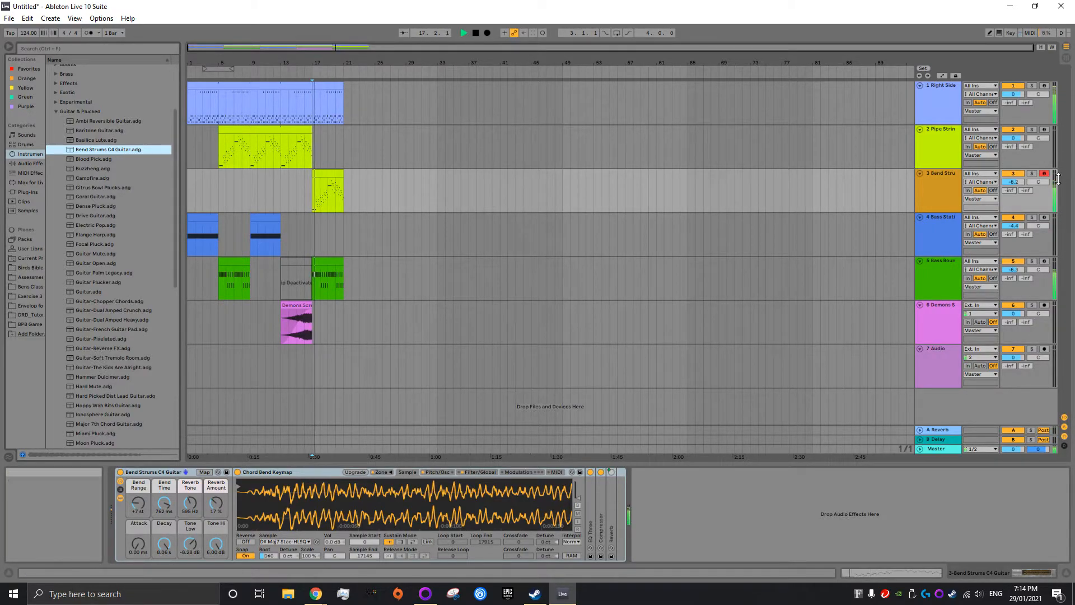
pyautogui.click(1032, 173)
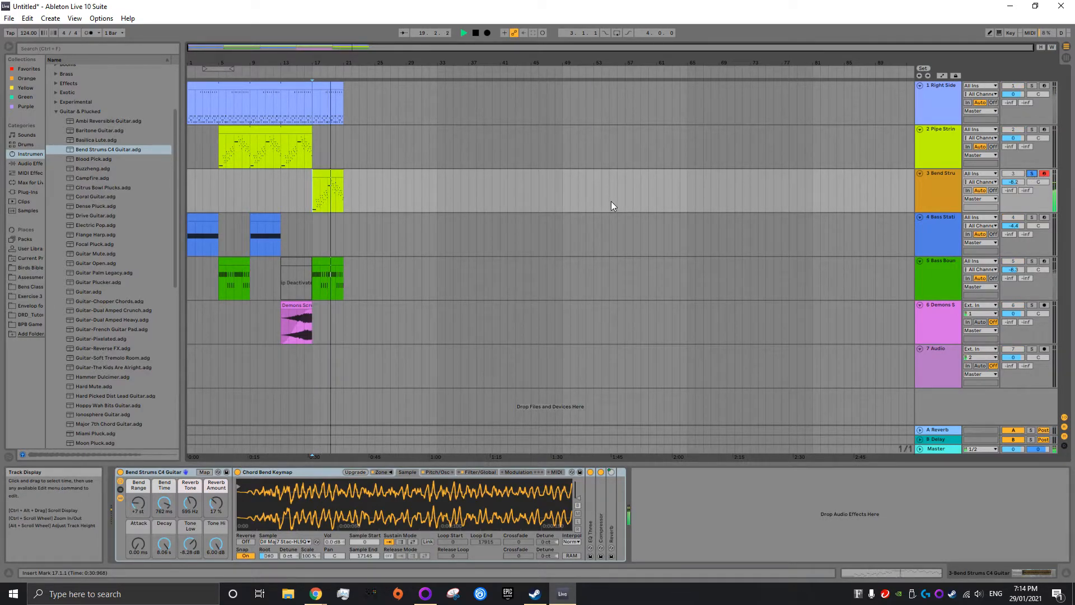
pyautogui.press('space')
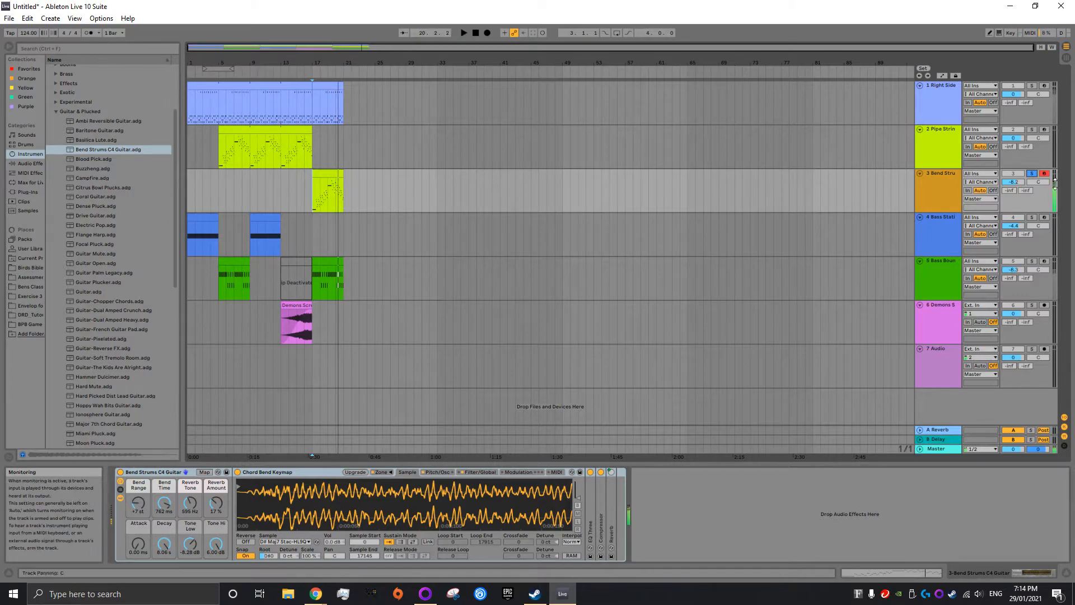
pyautogui.click(1033, 173)
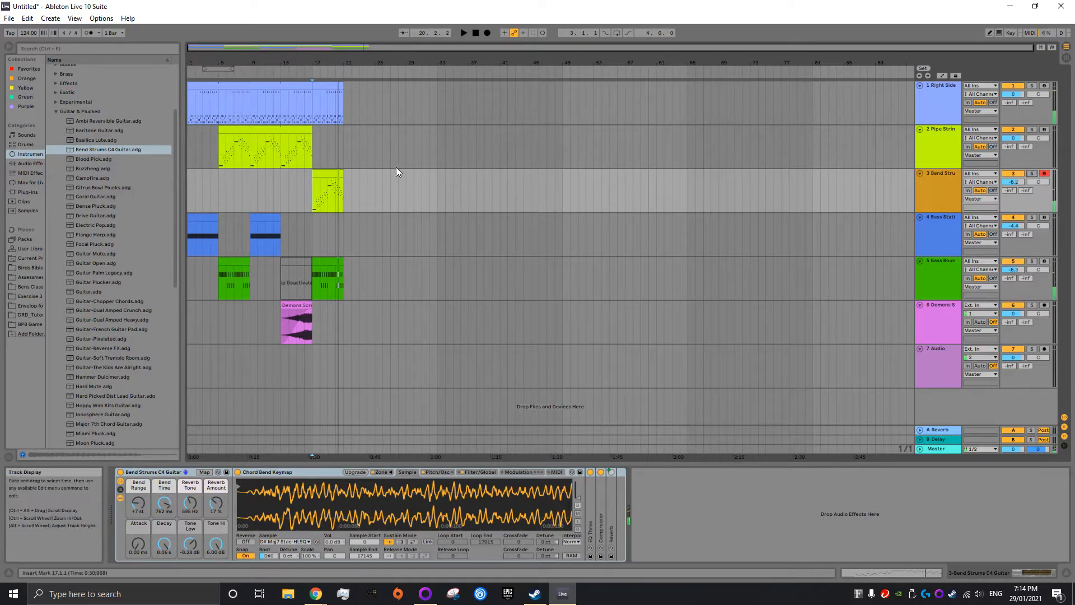
# - Load Basilica Lute.adg on the new track, restore the Pipe Strings melody at bars 17–21 and play both together
pyautogui.click(110, 141)
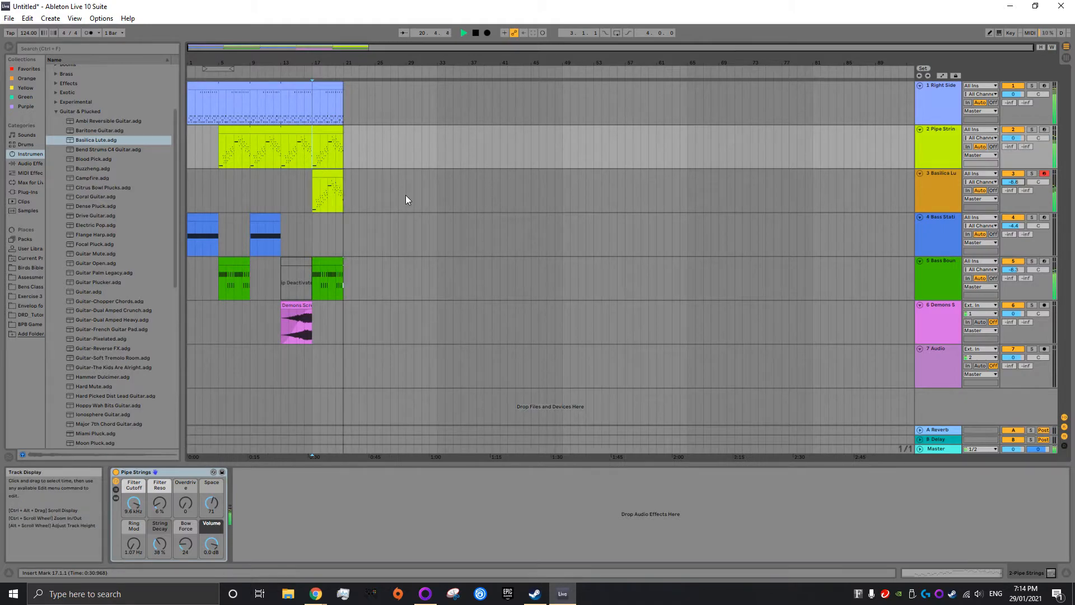
pyautogui.press('space')
# - Replace the Bass Station instrument with the bass preset Anarchy Reese.adg
pyautogui.click(298, 245)
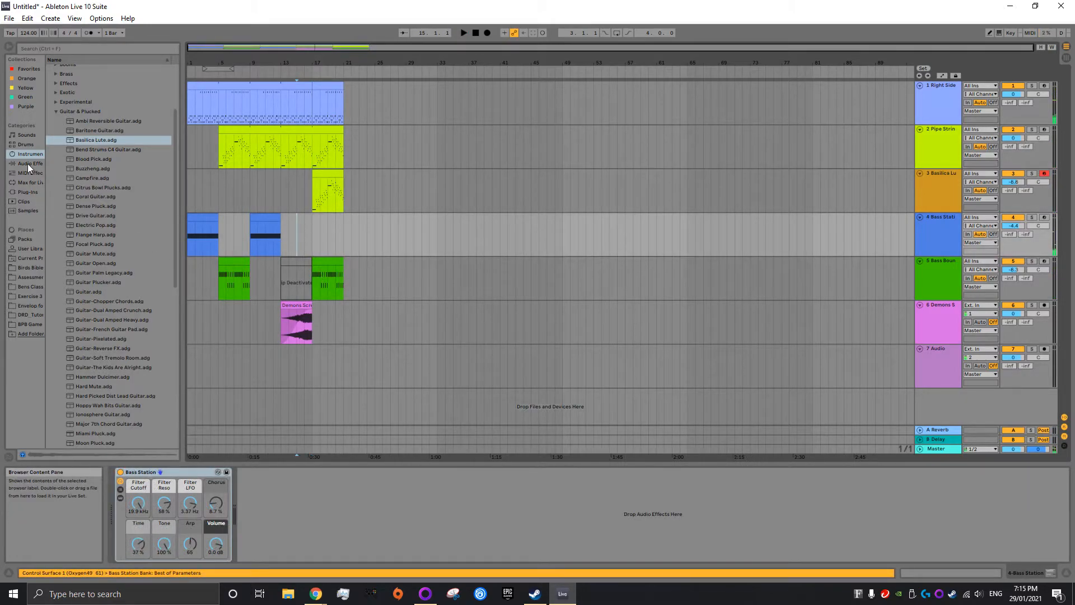
pyautogui.click(61, 112)
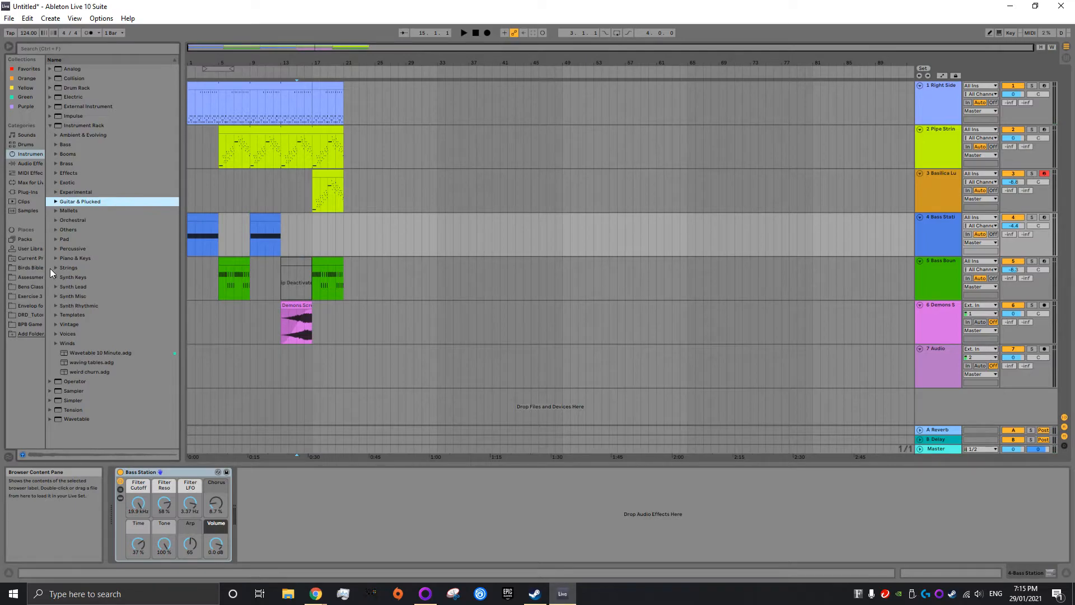
pyautogui.click(55, 146)
pyautogui.moveTo(98, 216); pyautogui.dragTo(220, 239)
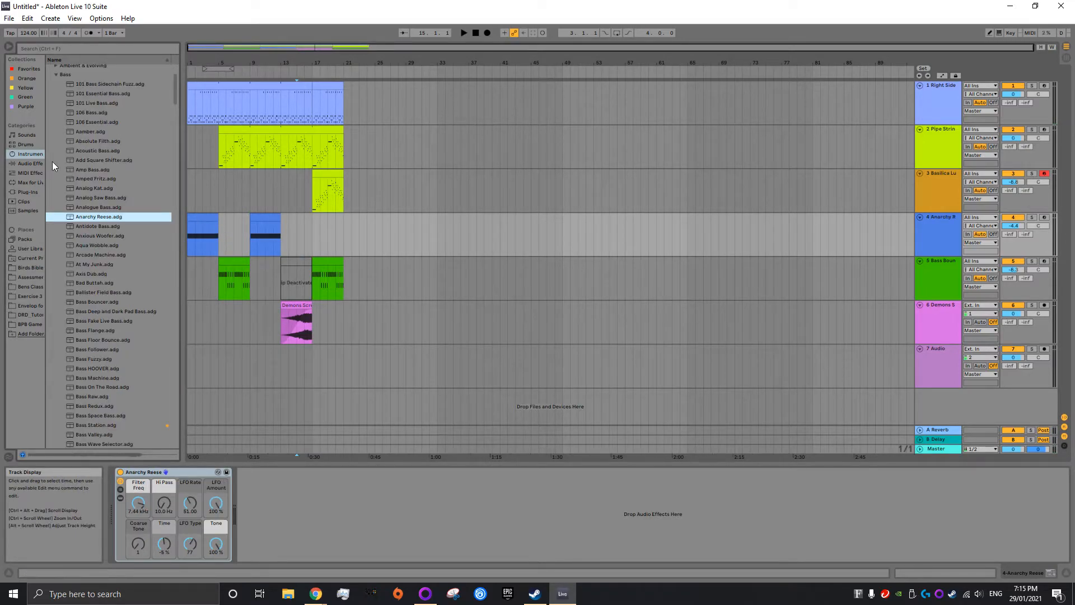
# - Add the auto bass.adg rack from the Green collection to the Anarchy Reese track
pyautogui.click(22, 68)
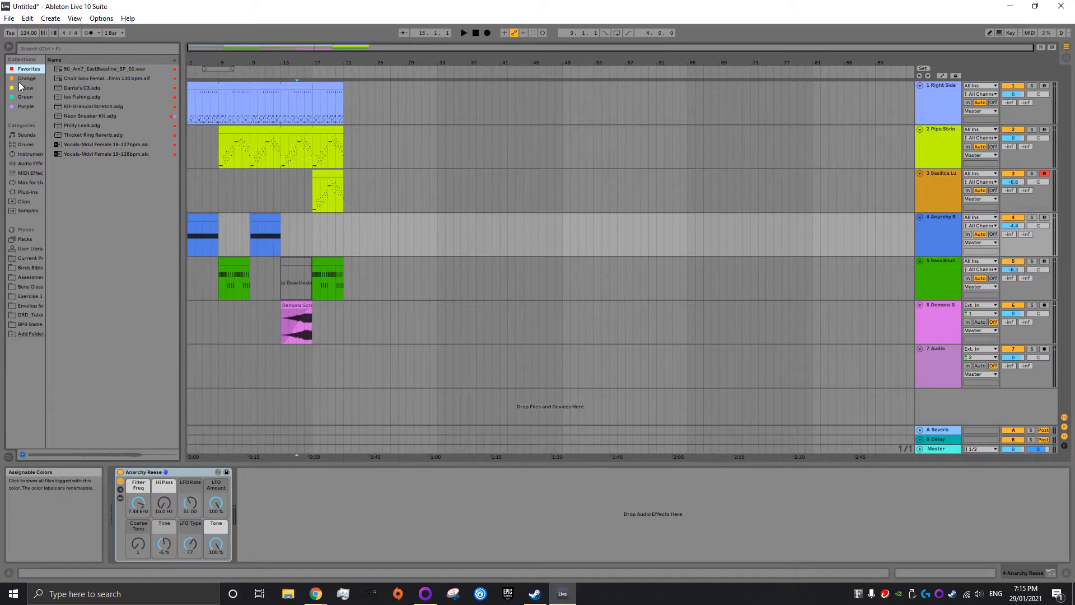
pyautogui.click(22, 106)
pyautogui.click(26, 97)
pyautogui.moveTo(93, 174); pyautogui.dragTo(194, 245)
# - Play the Anarchy Reese track from the beginning in solo to hear it with the auto bass rack
pyautogui.click(194, 245)
pyautogui.press('space')
pyautogui.click(1030, 216)
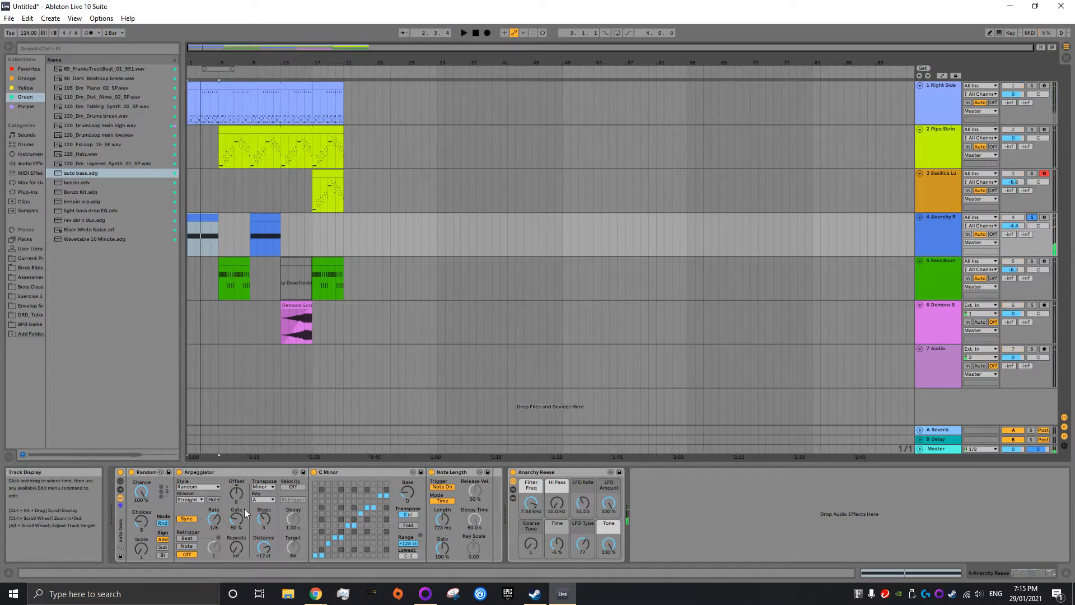
pyautogui.press('space')
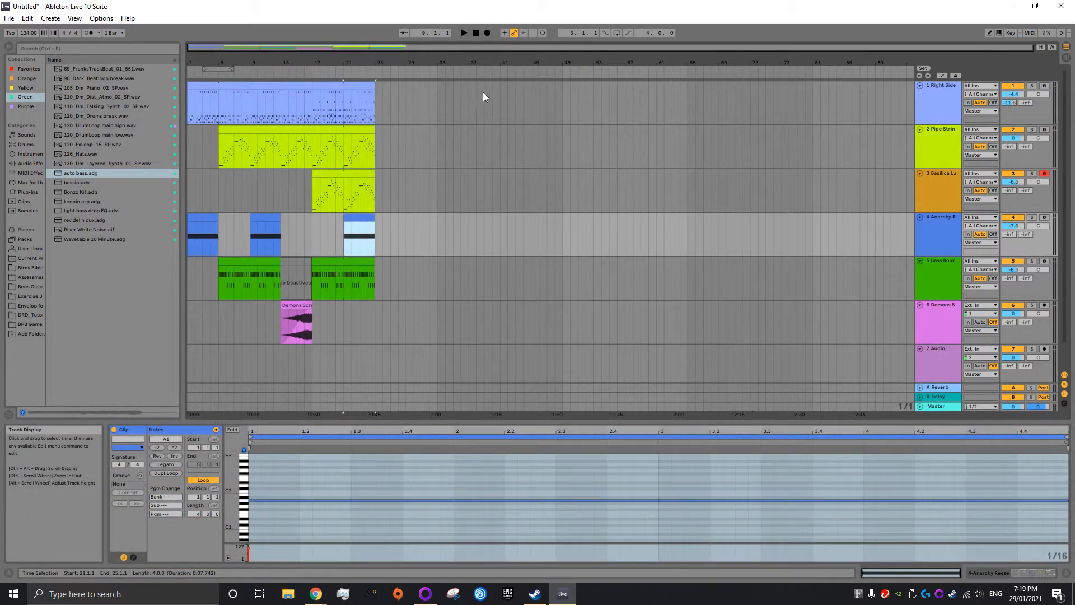
# - Review the device chains of the drum, melody, bass and scream tracks and the notes of the Pipe Strings clips
pyautogui.click(936, 107)
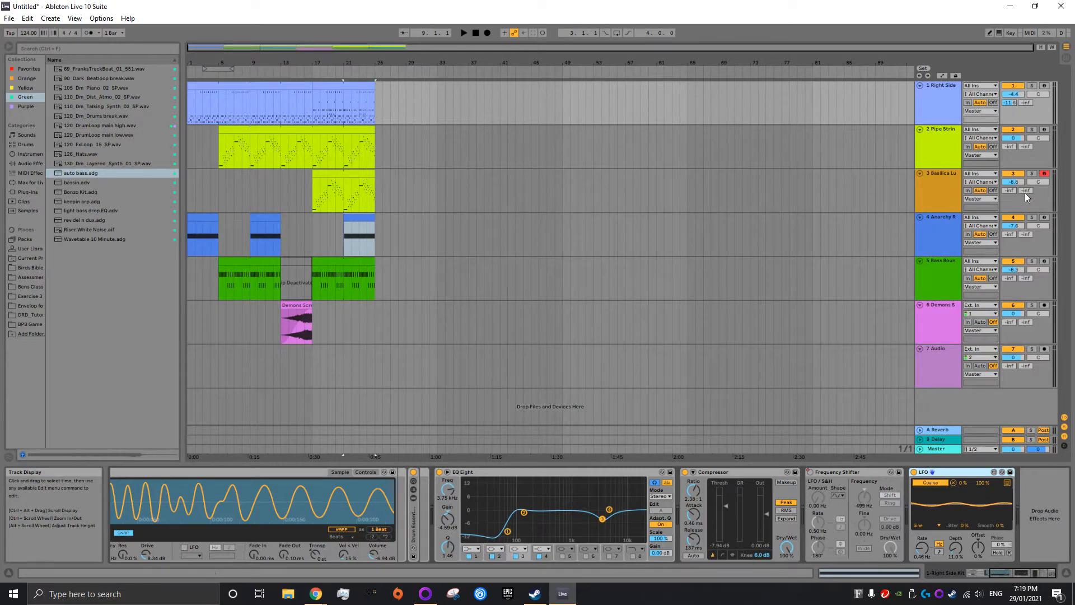
pyautogui.click(939, 152)
pyautogui.click(924, 180)
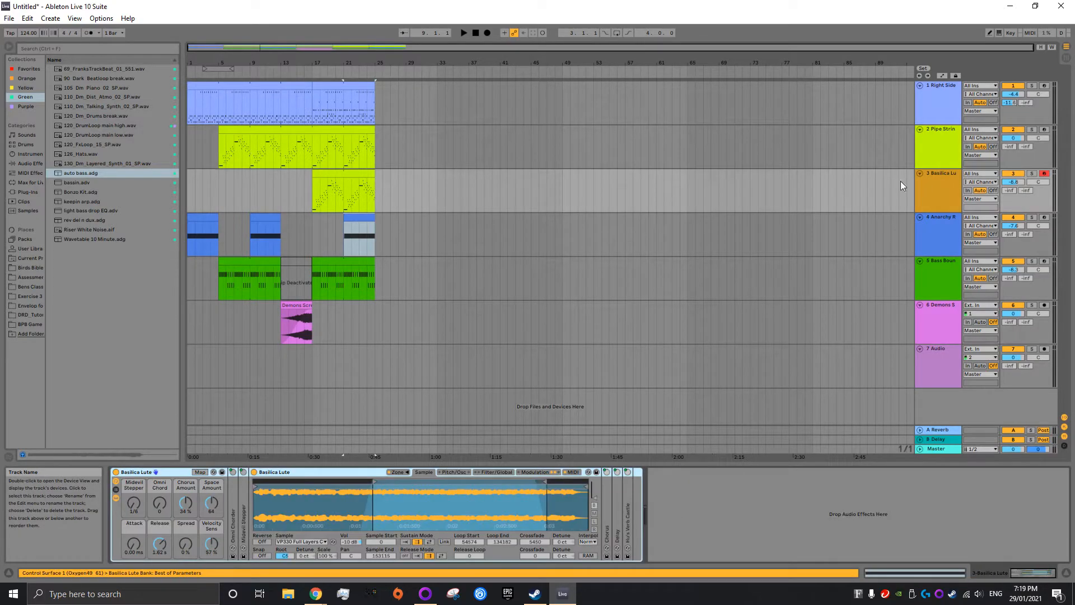
pyautogui.click(331, 138)
pyautogui.doubleClick(330, 133)
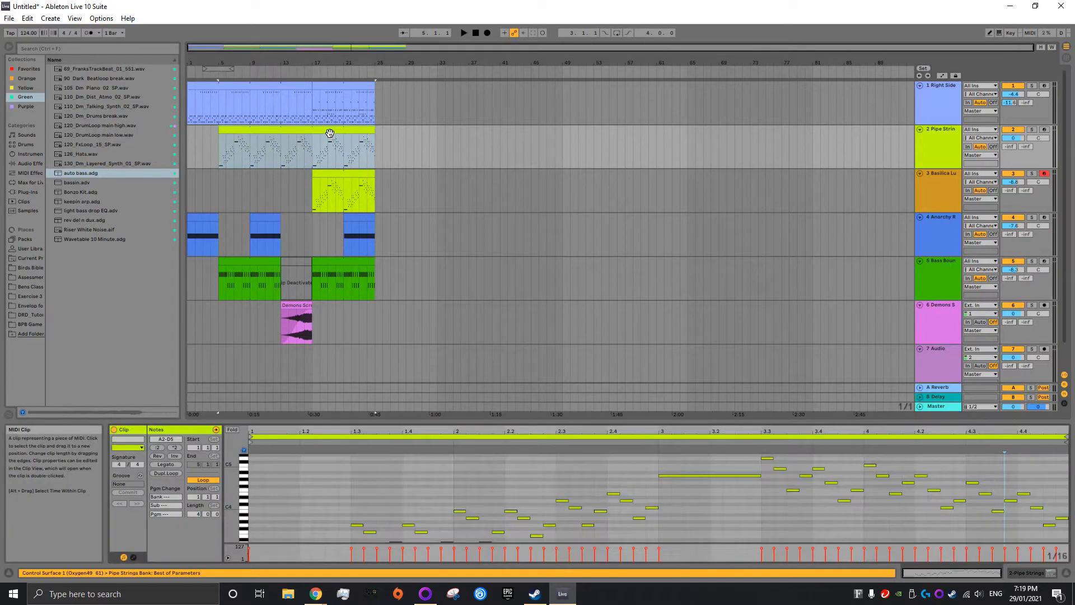
pyautogui.scroll(-3, 535, 476)
pyautogui.click(952, 285)
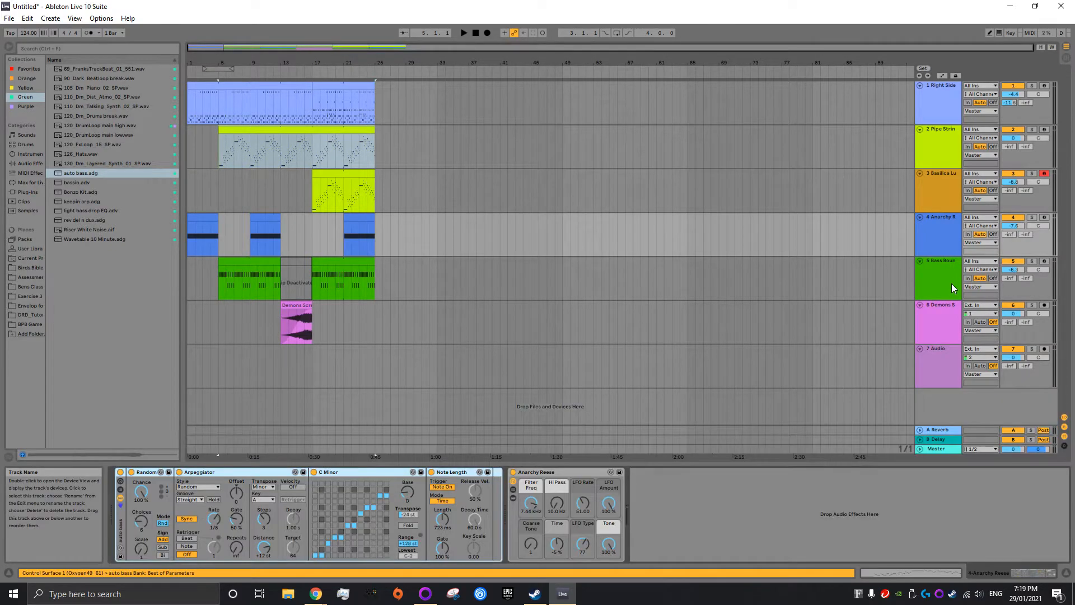
pyautogui.click(956, 331)
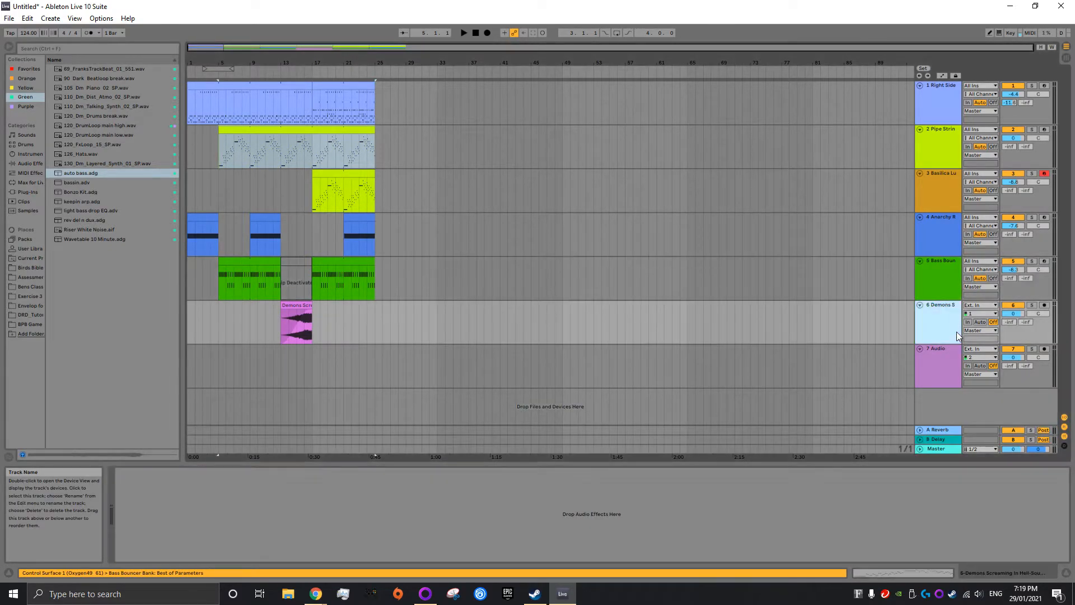
# - Play the arrangement from bar 1 to about bar 5 to hear the opening section
pyautogui.click(275, 326)
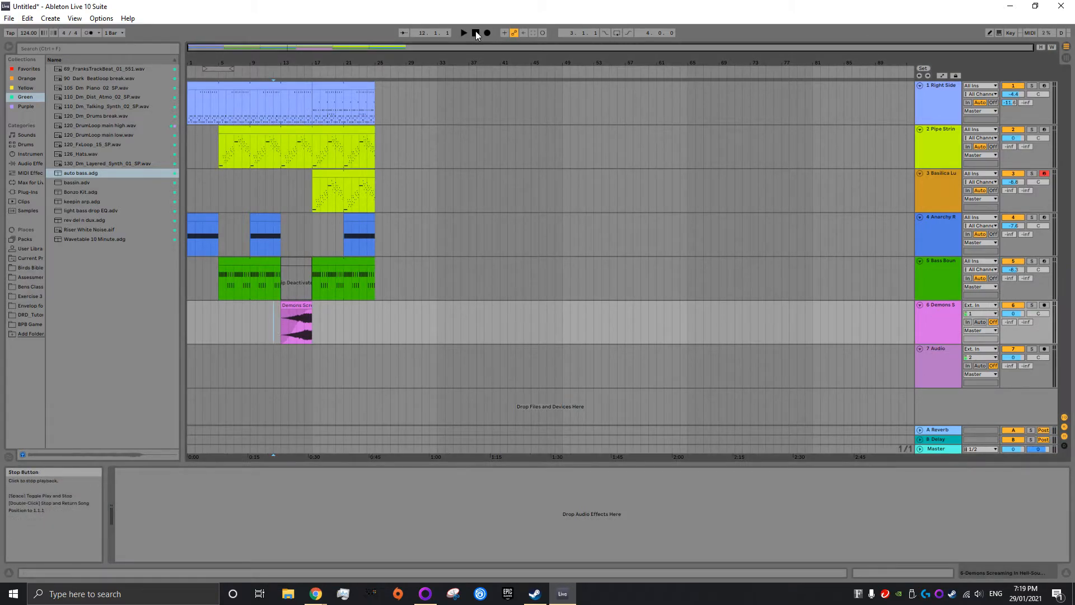
pyautogui.press('space')
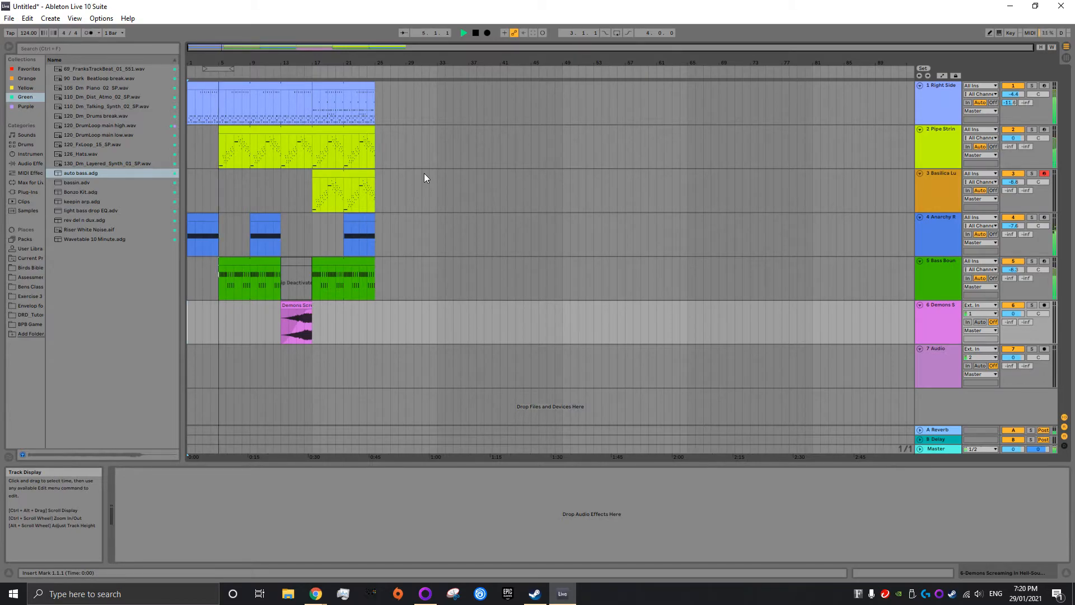
pyautogui.press('space')
# - Create a MIDI clip on the Bass Bouncer track from bar 1 to bar 5 and fill it with one sustained note
pyautogui.moveTo(186, 281); pyautogui.dragTo(216, 285)
pyautogui.hotkey('ctrl', 'shift', 'm')
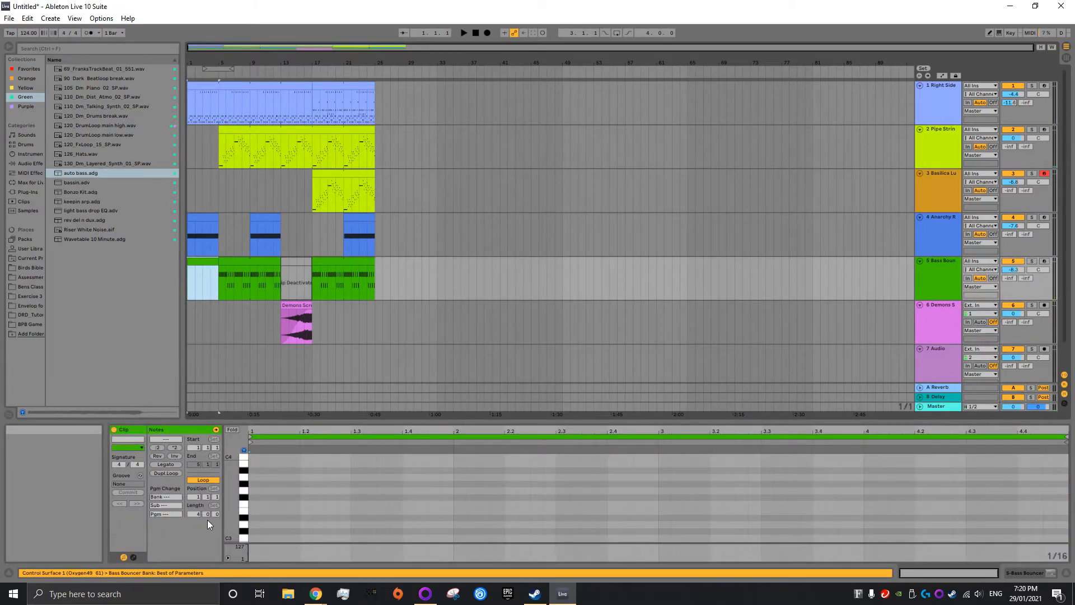
pyautogui.moveTo(246, 501); pyautogui.dragTo(249, 558)
pyautogui.scroll(-2, 239, 532)
pyautogui.press('space')
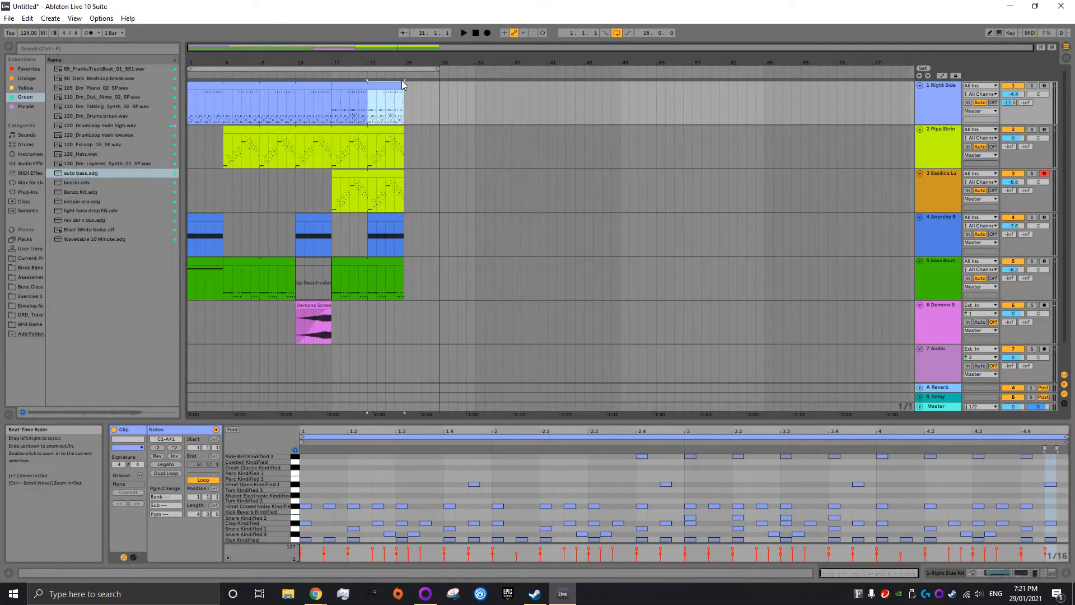
# - Fill bars 25–29 with drums, the sustained Bass Bouncer clip and the Demons Screaming clip, and play the loop from bar 1
pyautogui.moveTo(403, 95); pyautogui.dragTo(446, 96)
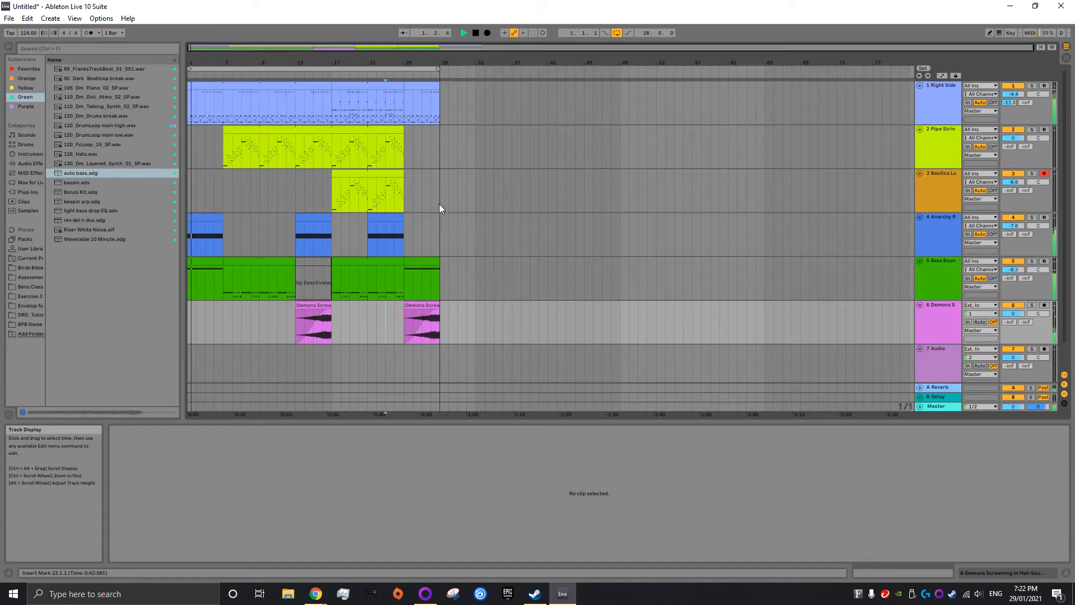
pyautogui.scroll(-1, 425, 216)
pyautogui.press('space')
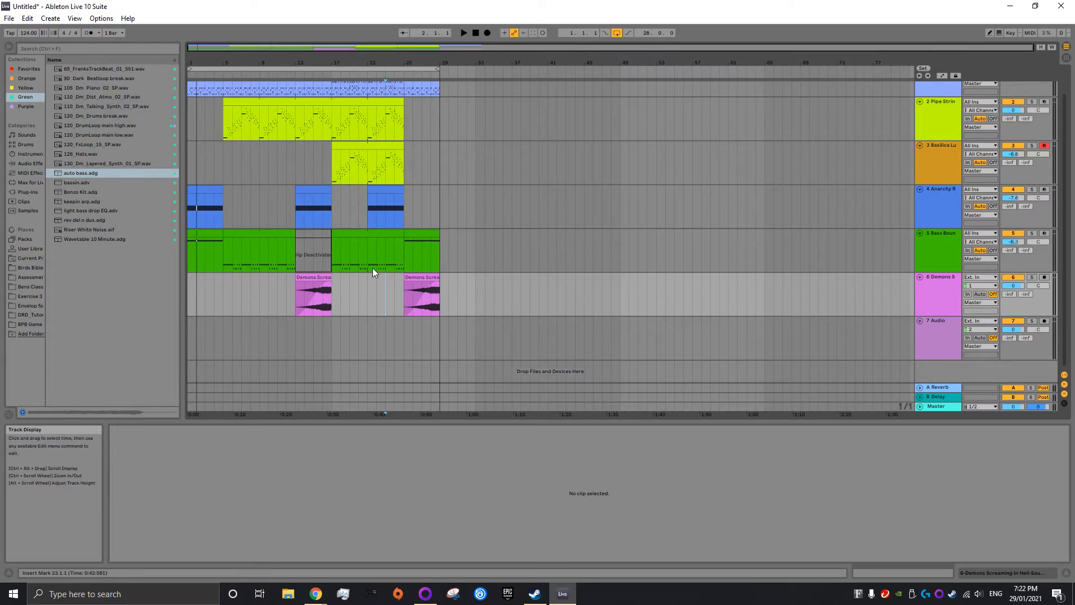
# - Search the samples for "rise" and place 25_Riser_SP_04.wav clips on the last audio track at bars 1–5, 11–17 and 23–29
pyautogui.click(27, 210)
pyautogui.click(48, 47)
pyautogui.write('rise')
pyautogui.moveTo(84, 88); pyautogui.dragTo(192, 351)
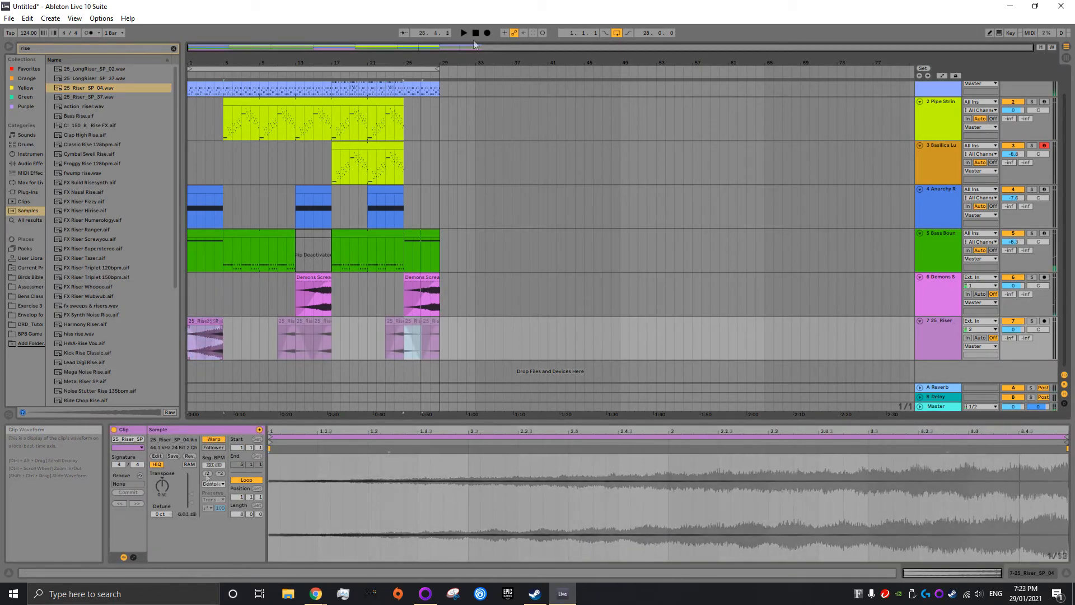
# - Play the finished arrangement from the beginning with all tracks
pyautogui.click(475, 33)
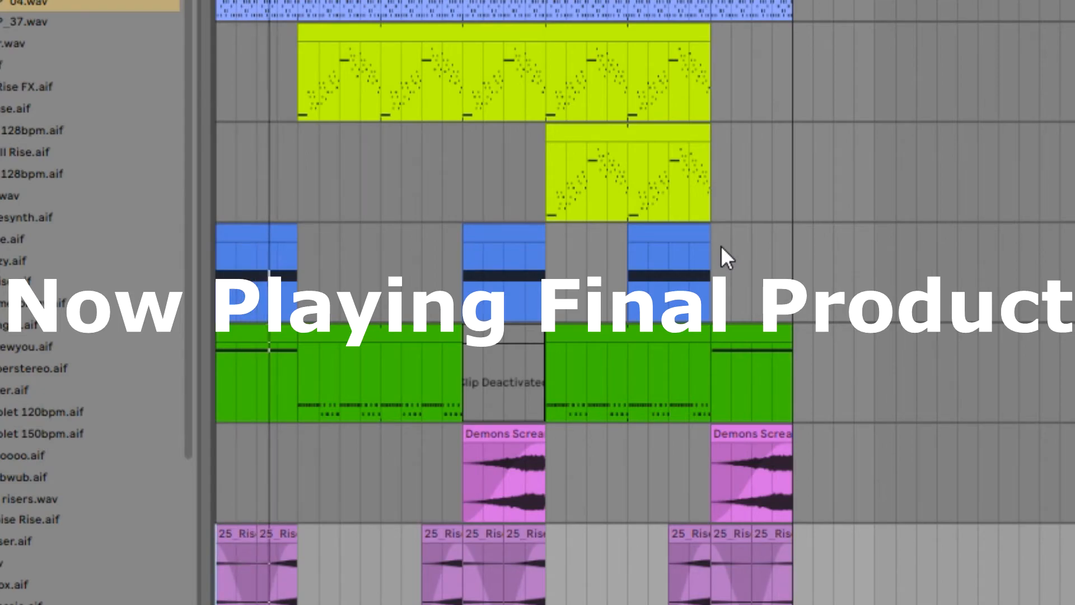
pyautogui.scroll(2, 649, 402)
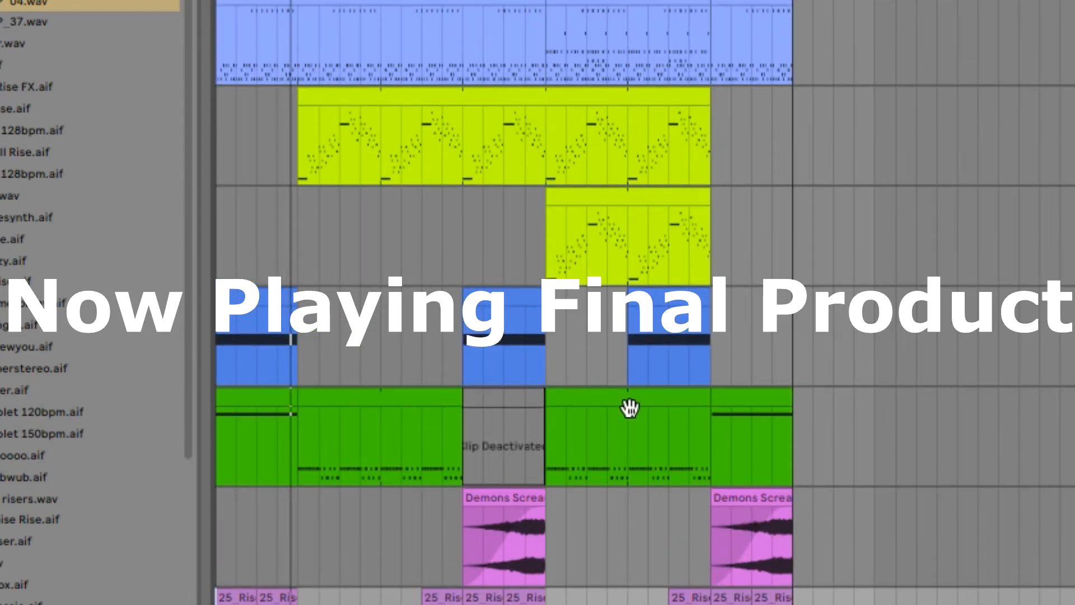